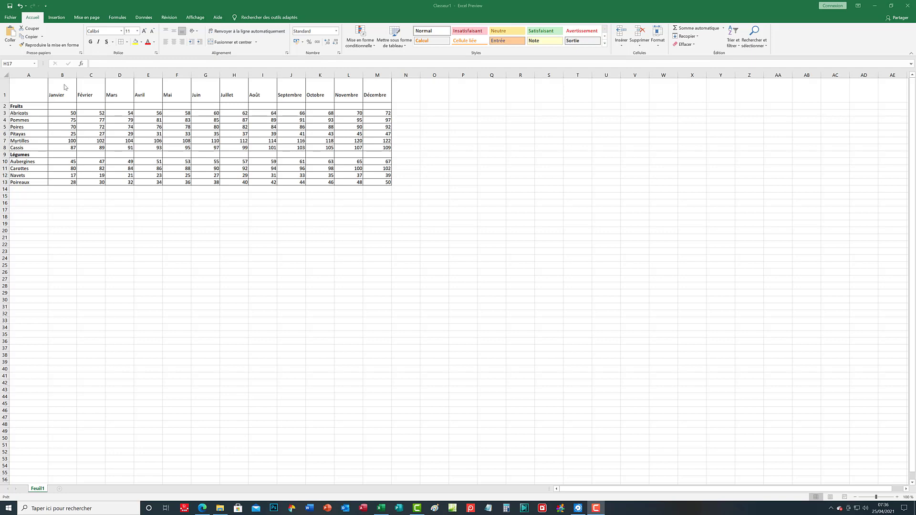
Check the column width of the Janvier column (B), leaving its value as is
left_click(64, 84)
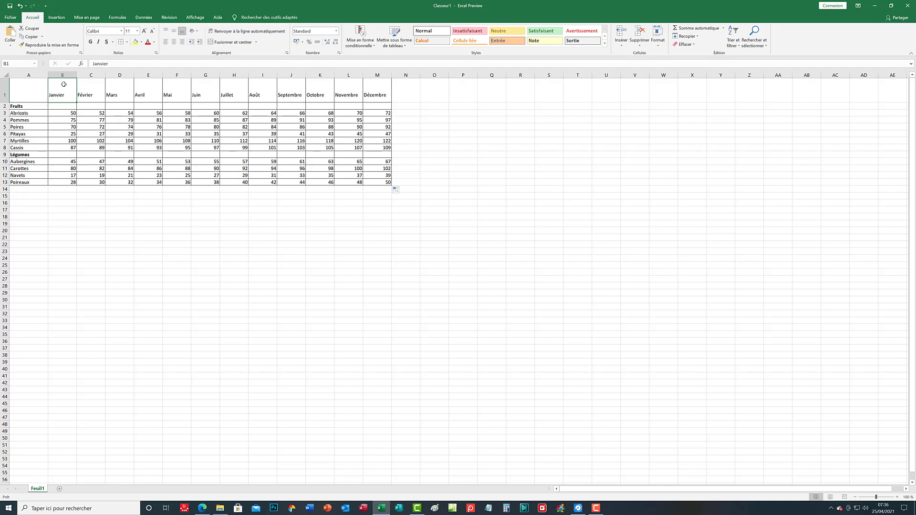
left_click(66, 77)
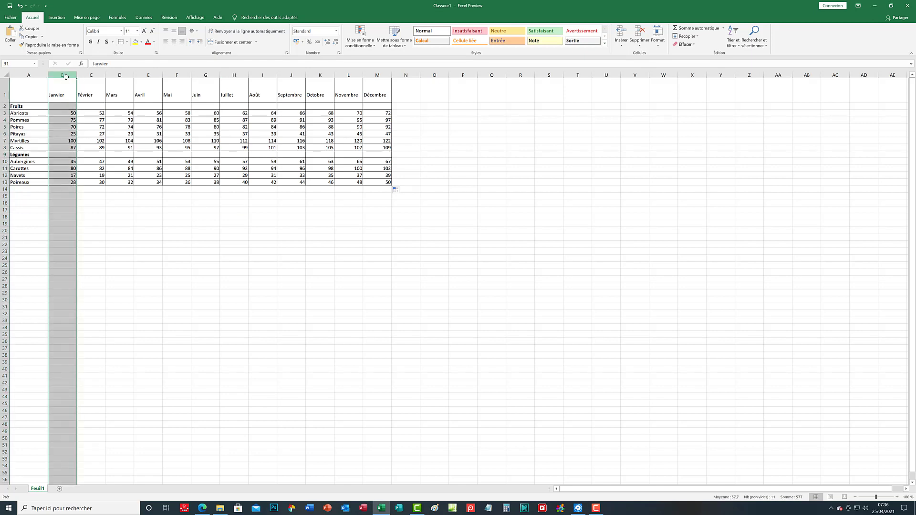
right_click(66, 77)
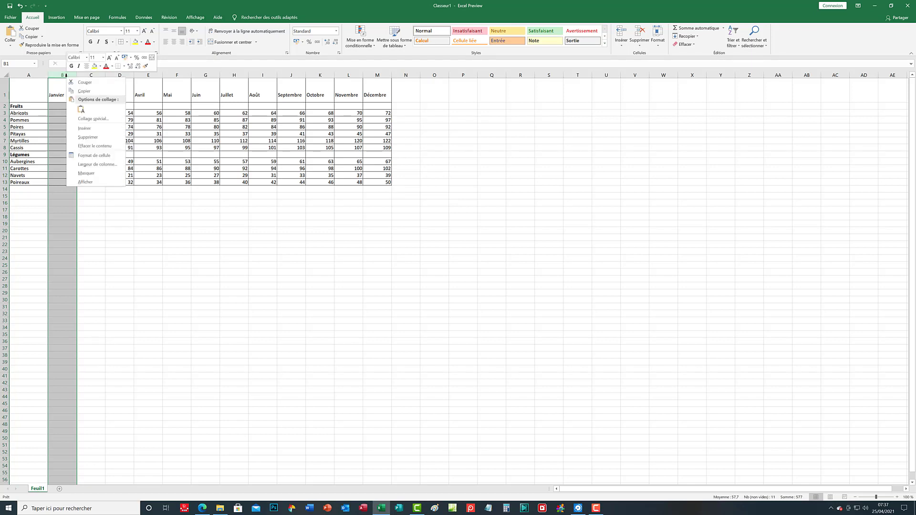
left_click(98, 166)
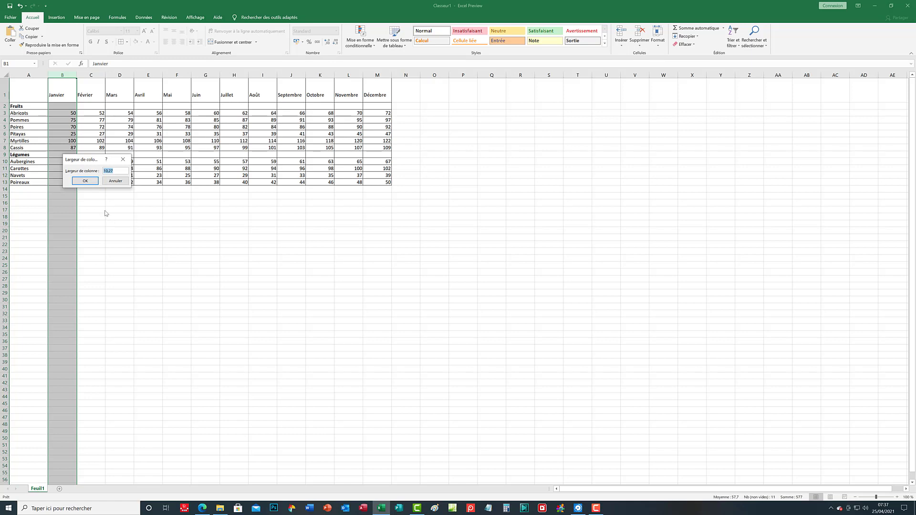
left_click(85, 181)
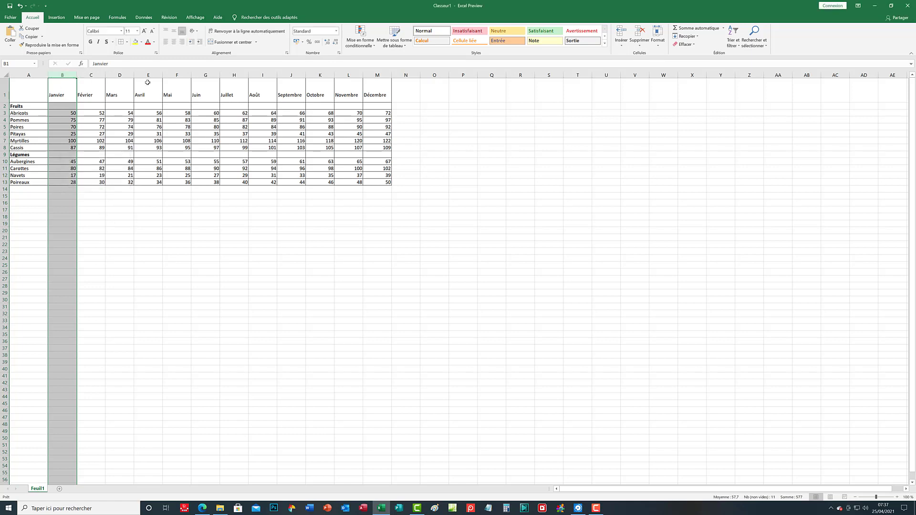
Check the column width of the Décembre column (M) for comparison with the Janvier column
left_click(377, 74)
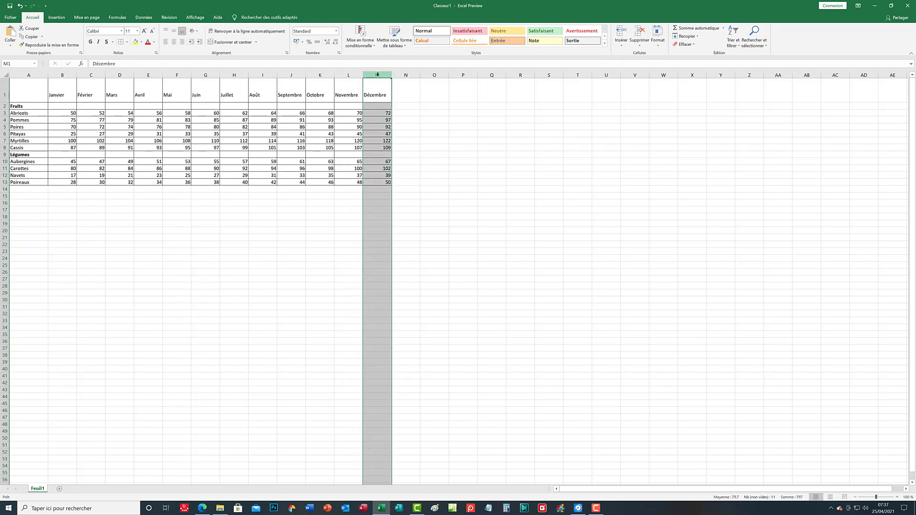
right_click(378, 74)
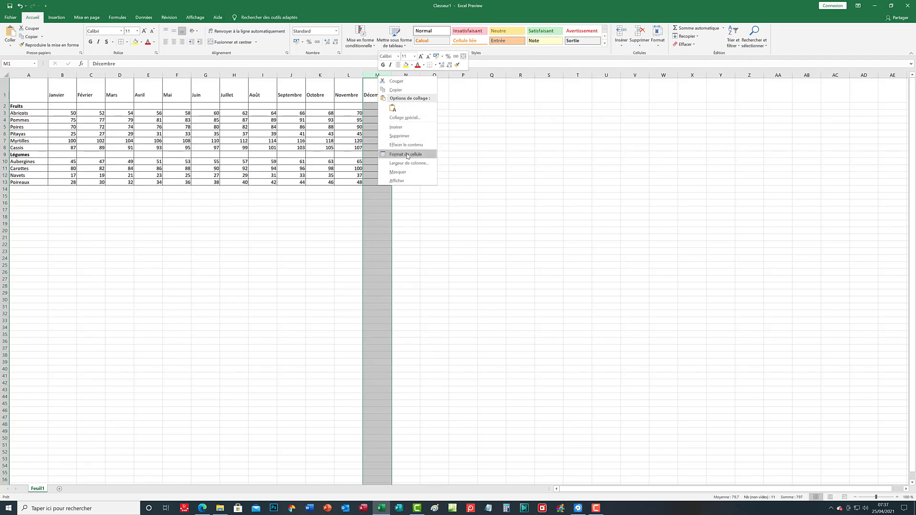
key("Escape")
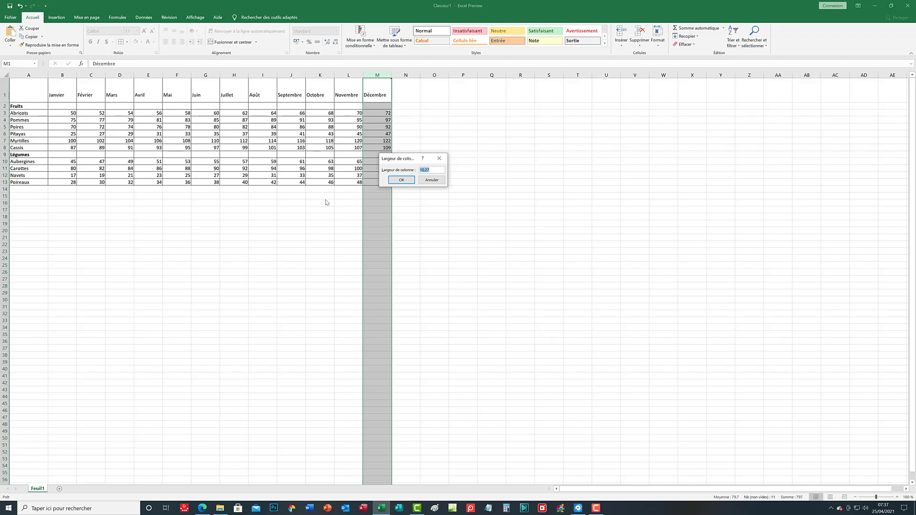
left_click(391, 181)
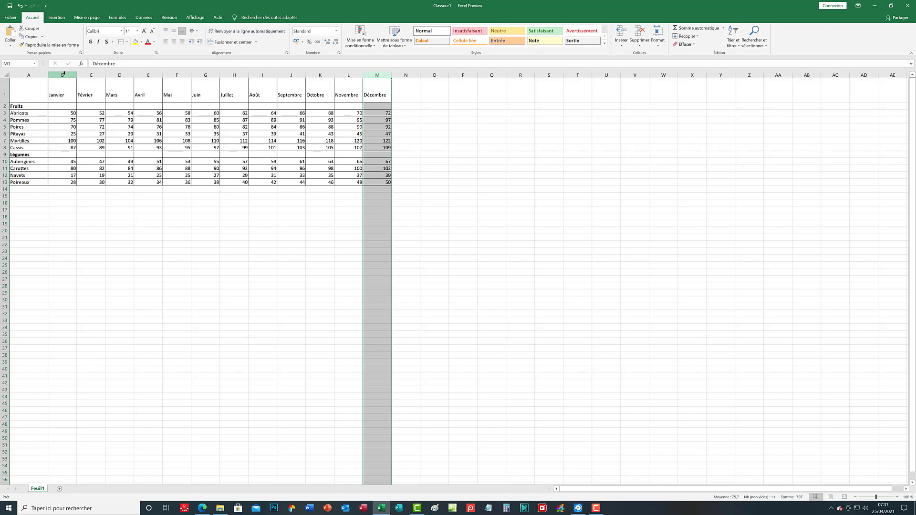
AutoFit column B (Janvier) to its contents and check its new column width
left_click(71, 119)
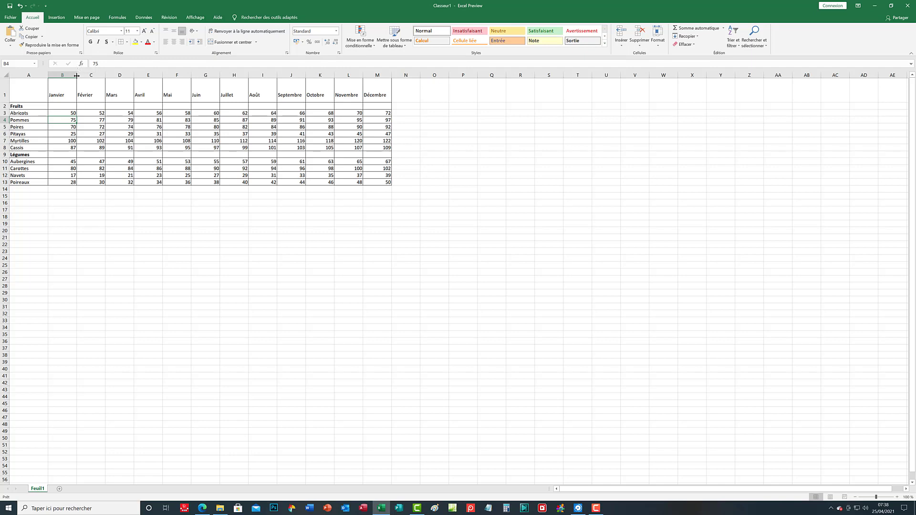
double_click(76, 75)
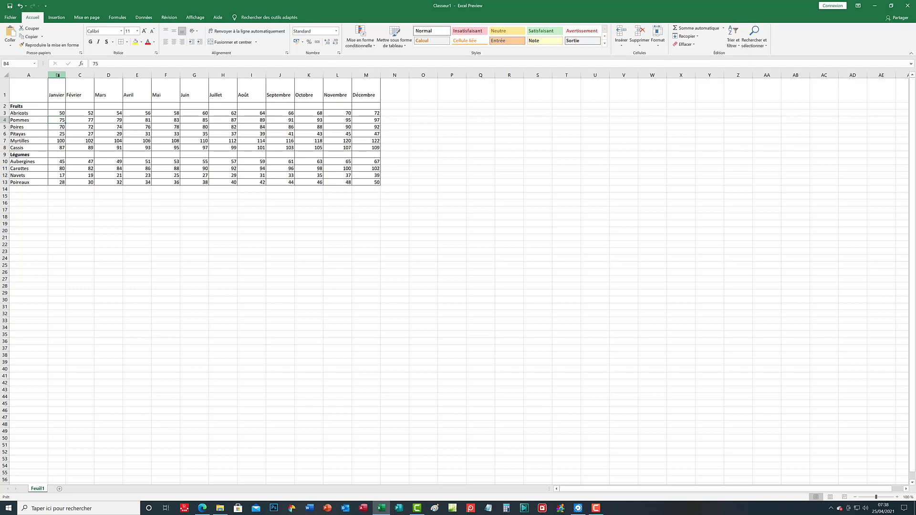
left_click(58, 75)
right_click(58, 75)
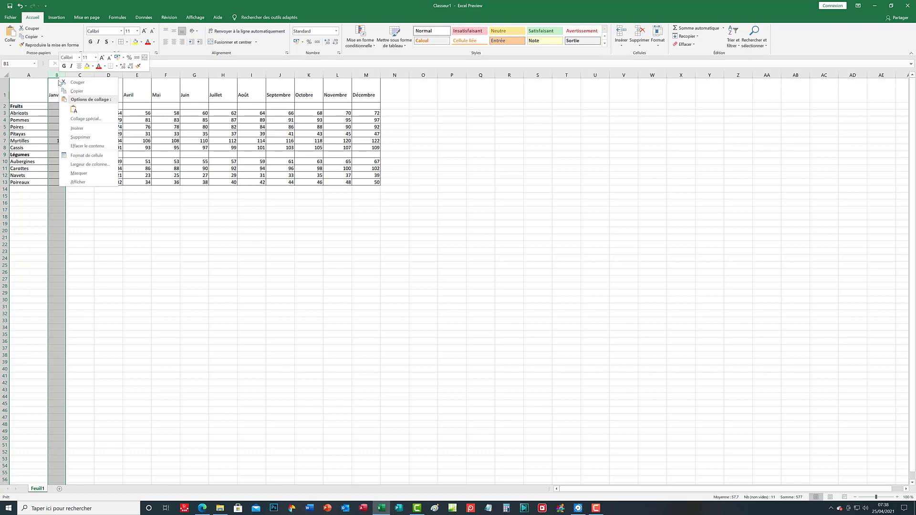
left_click(84, 165)
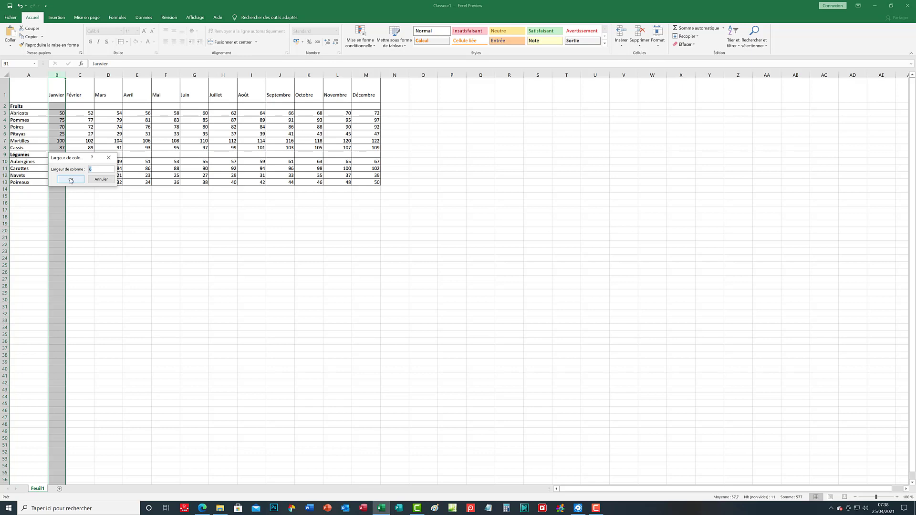
left_click(71, 180)
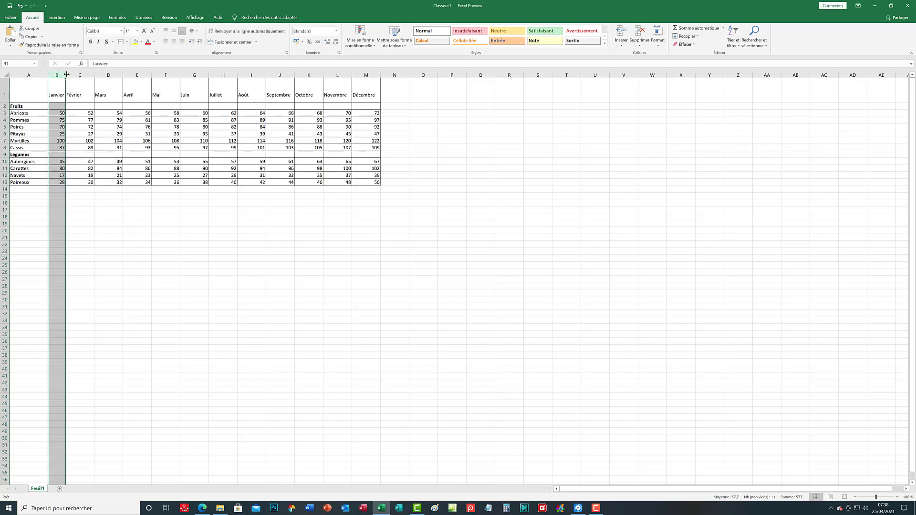
left_click(90, 237)
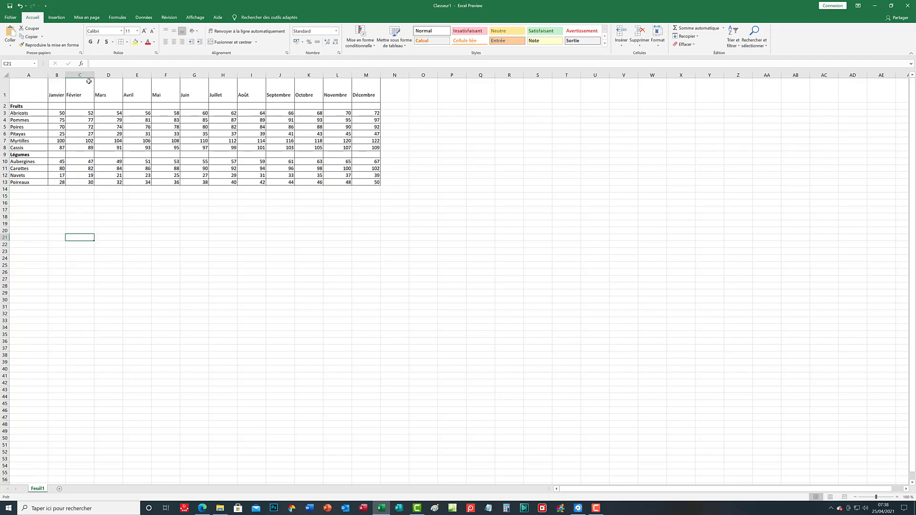
Set the width of columns C and D (Février and Mars) together to 8
left_click_drag(89, 73, 108, 74)
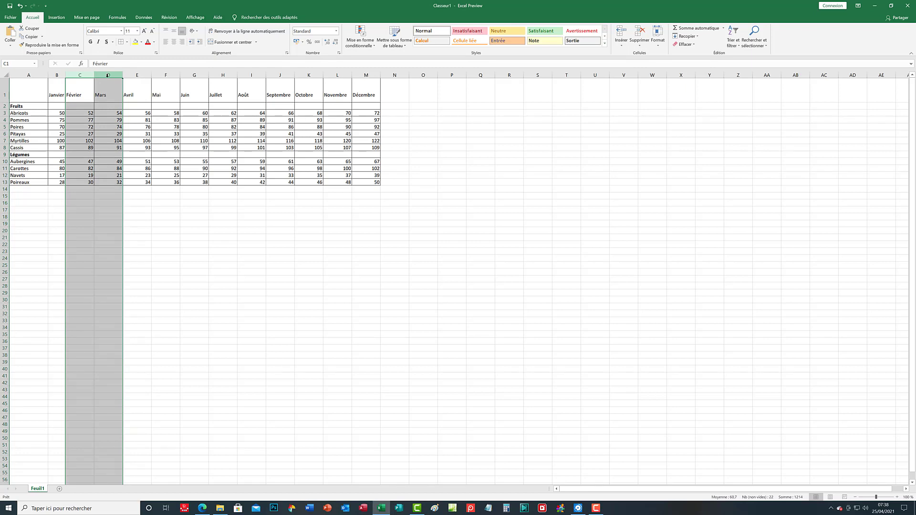
right_click(108, 75)
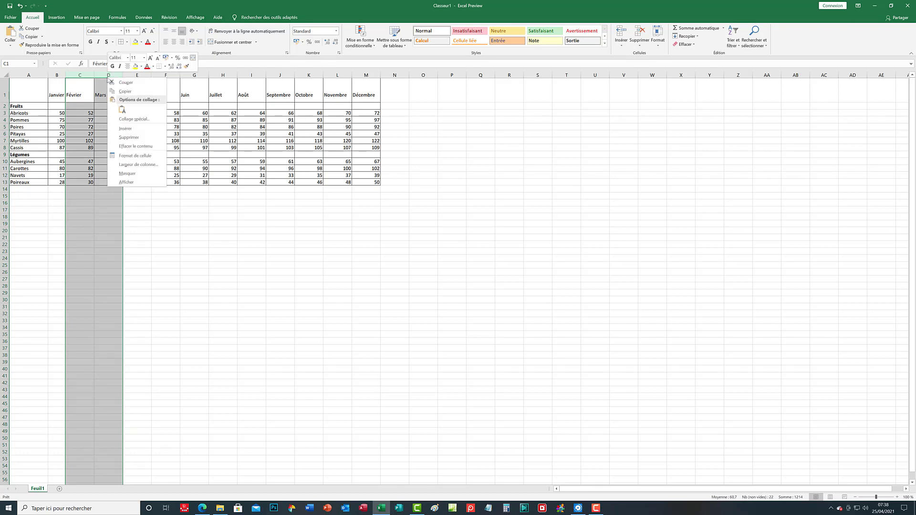
left_click(132, 165)
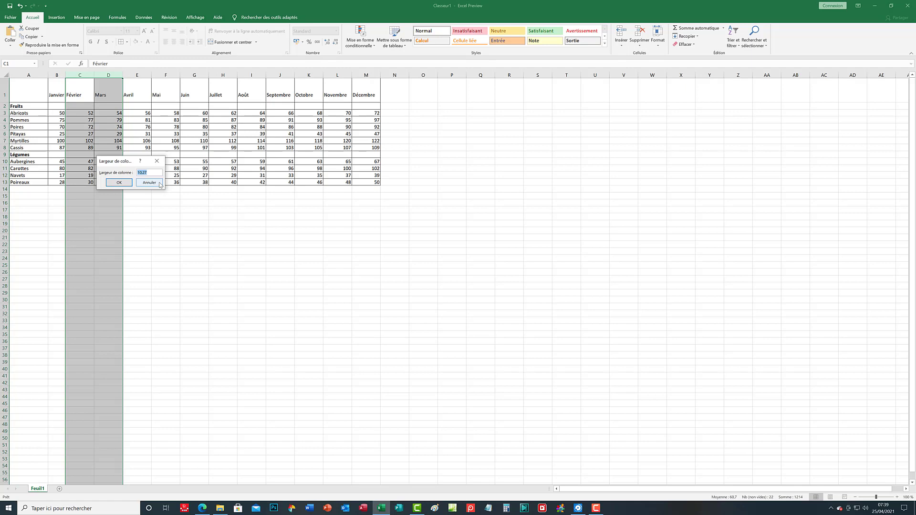
type("8")
left_click(126, 183)
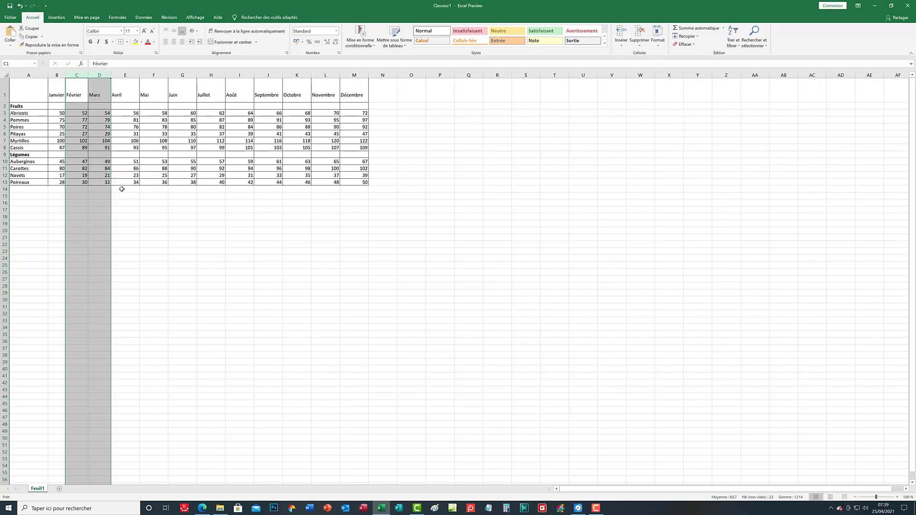
left_click(142, 224)
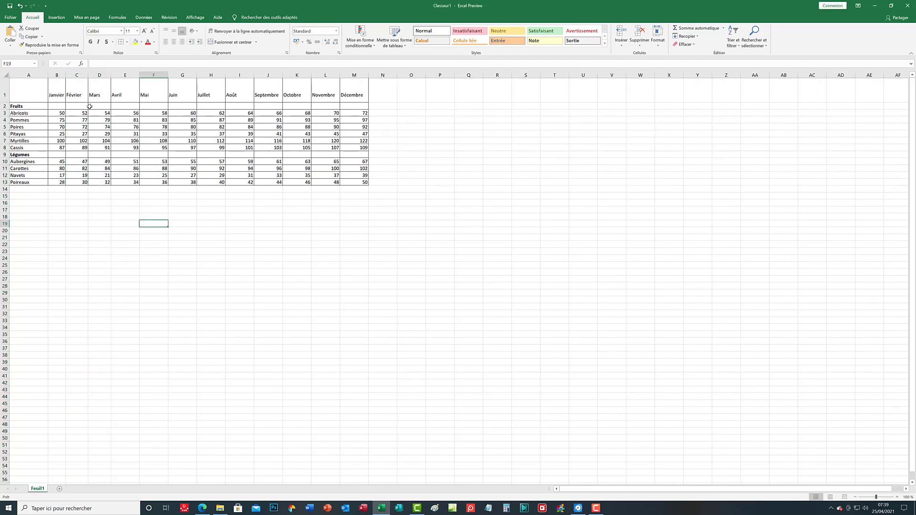
Check the column width of the Février column (C)
left_click(77, 75)
right_click(78, 76)
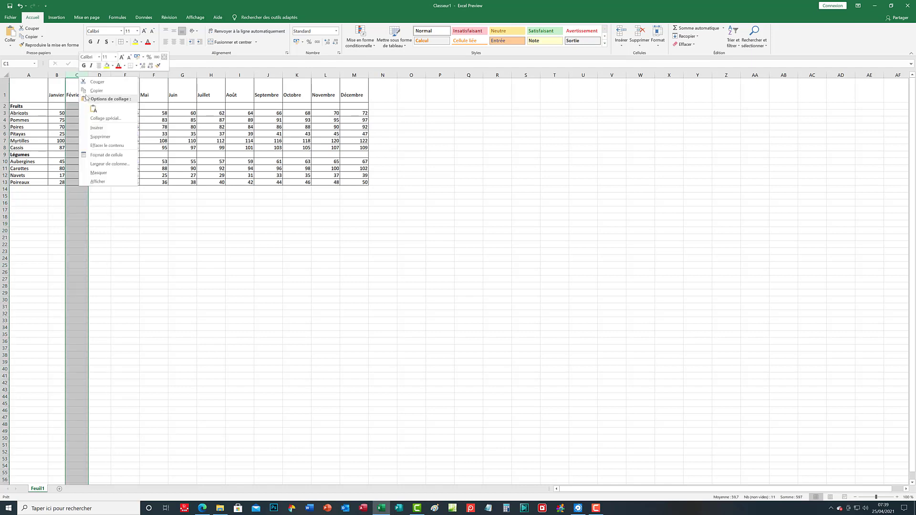
left_click(114, 166)
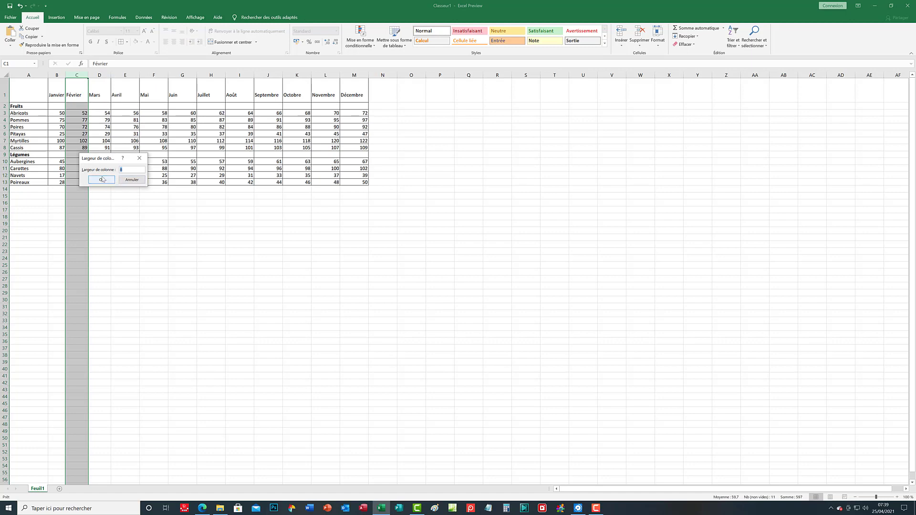
left_click(102, 180)
Check the column width of the Mars column (D)
left_click(99, 90)
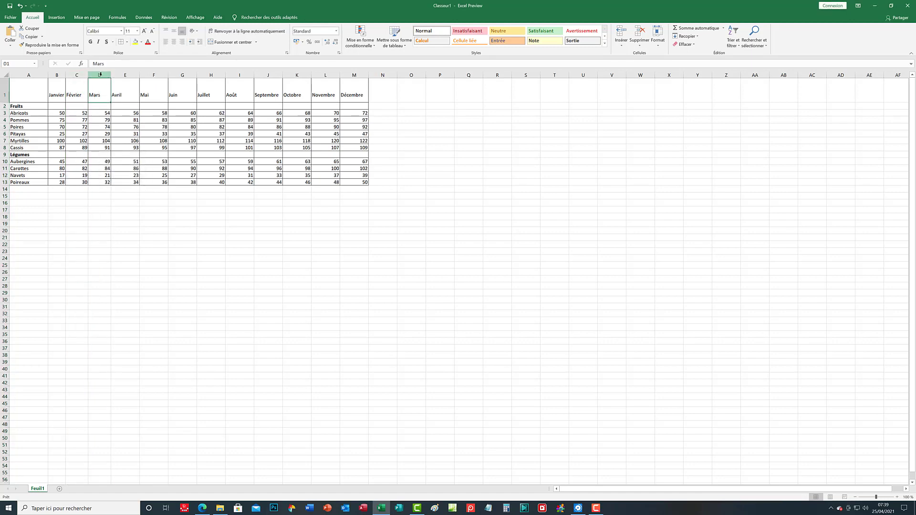
left_click(100, 74)
right_click(101, 75)
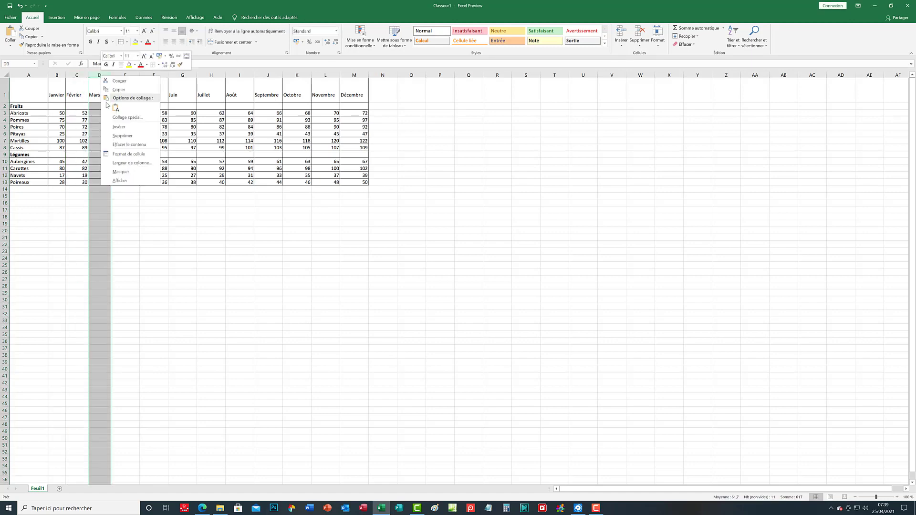
left_click(143, 164)
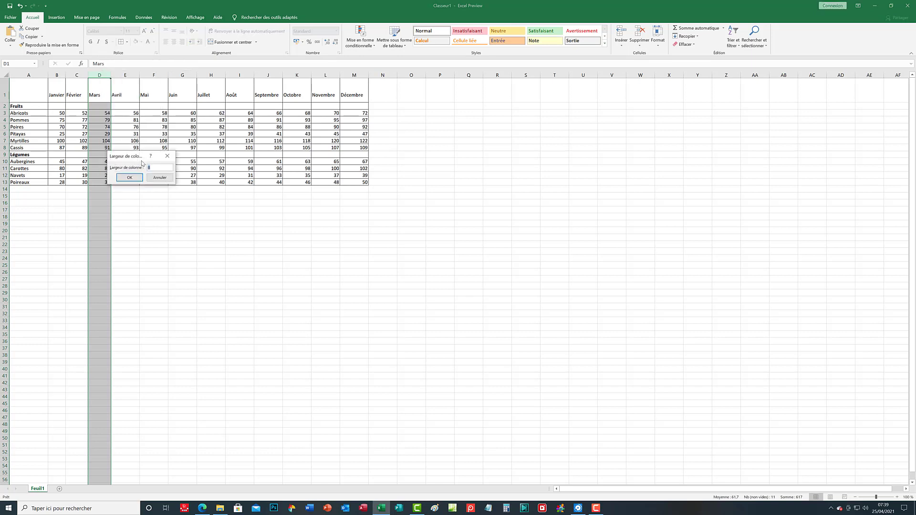
left_click(129, 177)
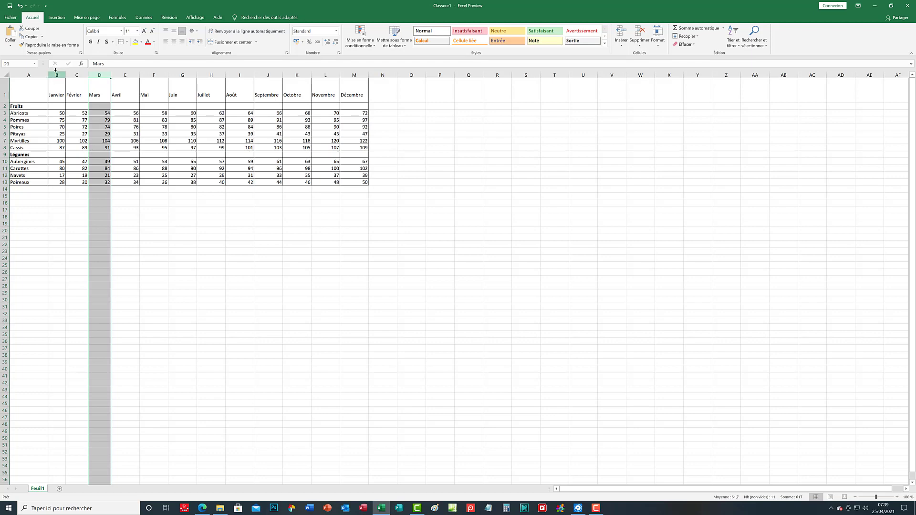
Set the width of columns B and C (Janvier and Février) together to 8
left_click(76, 113)
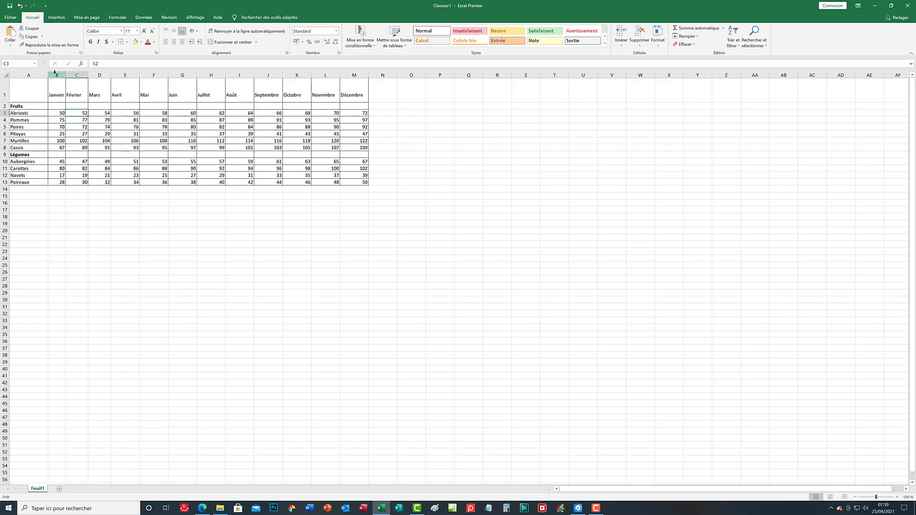
left_click(57, 93)
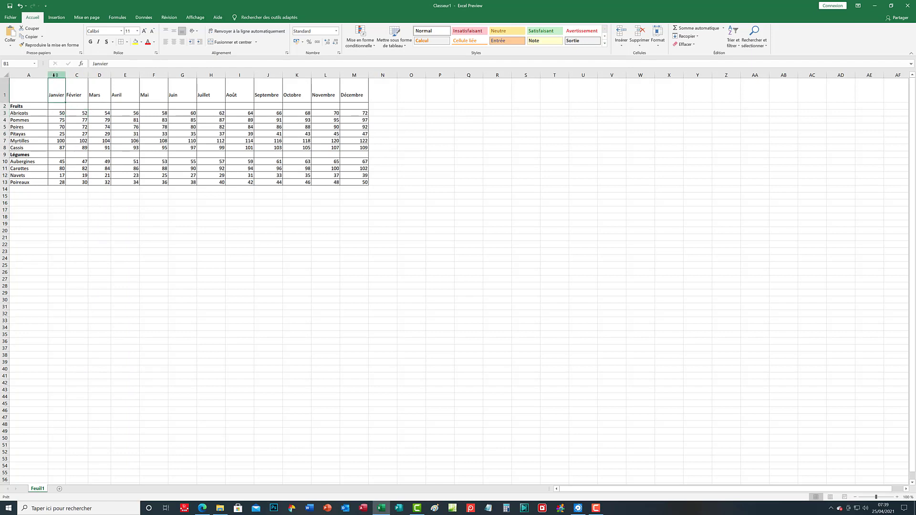
left_click_drag(54, 75, 78, 76)
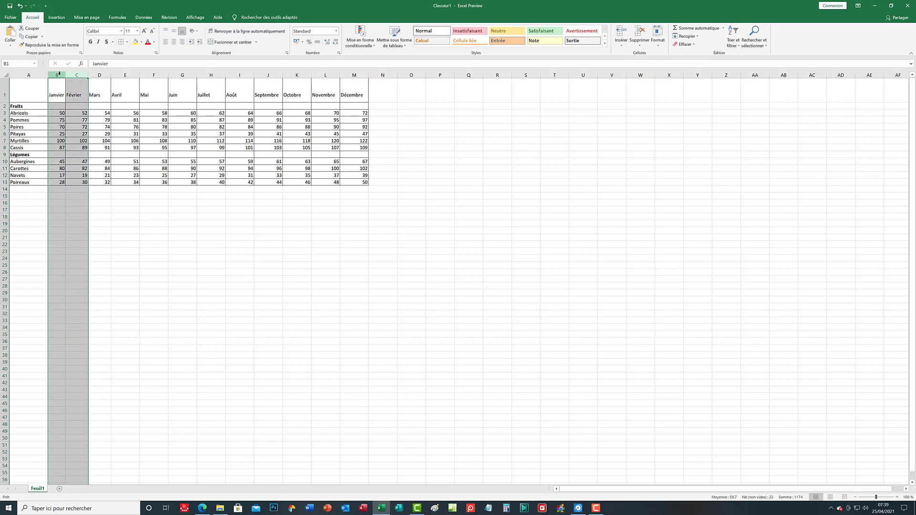
right_click(59, 74)
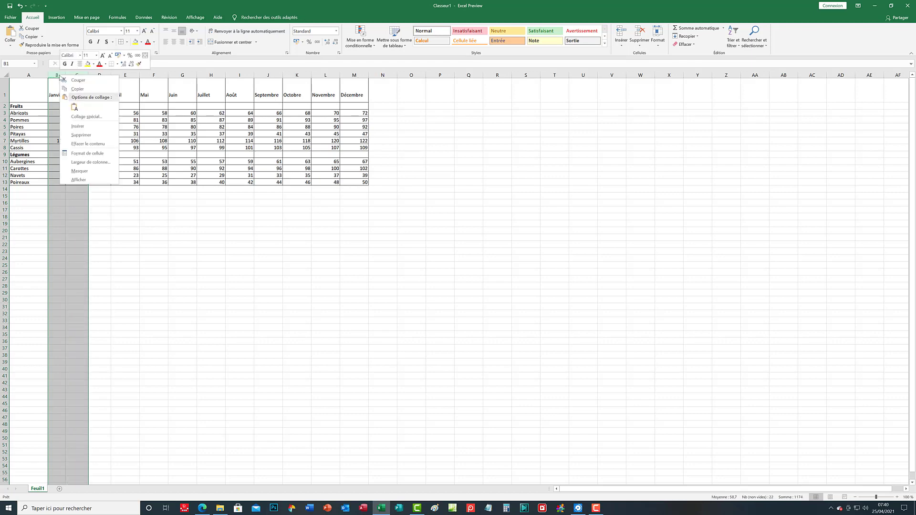
left_click(92, 161)
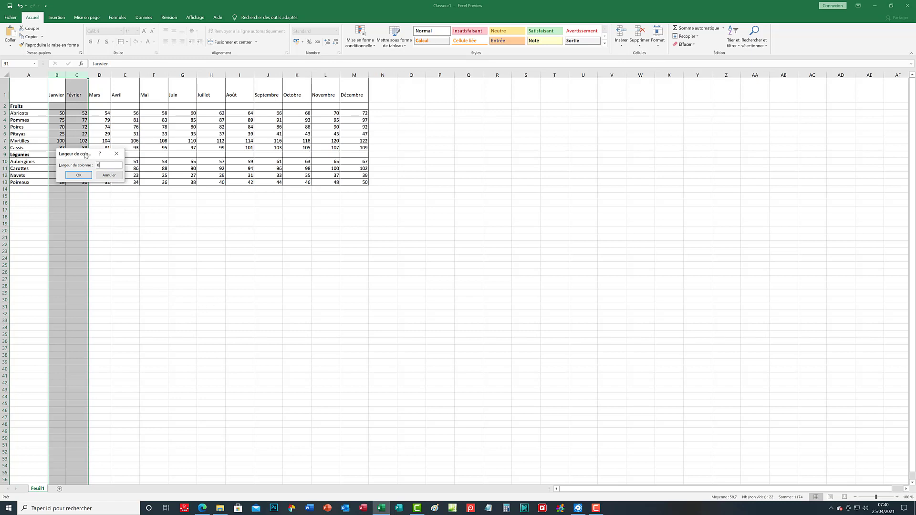
left_click(89, 179)
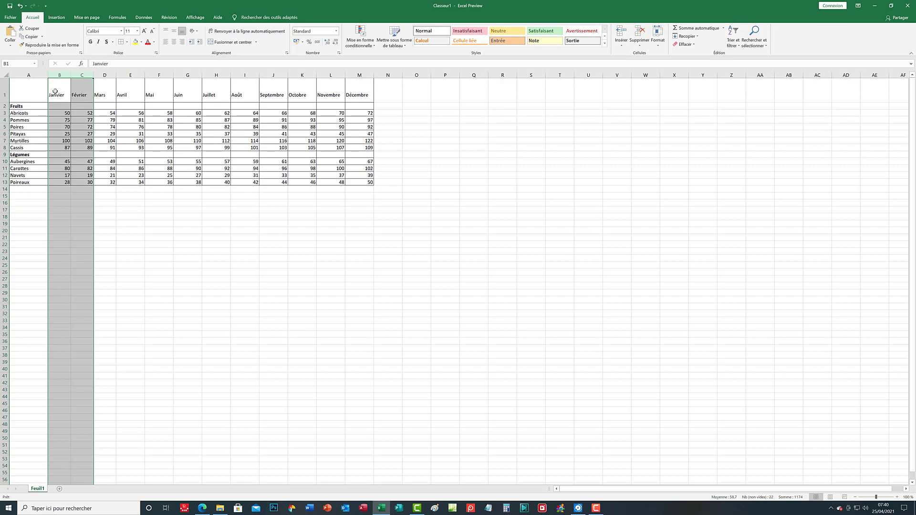
left_click(110, 217)
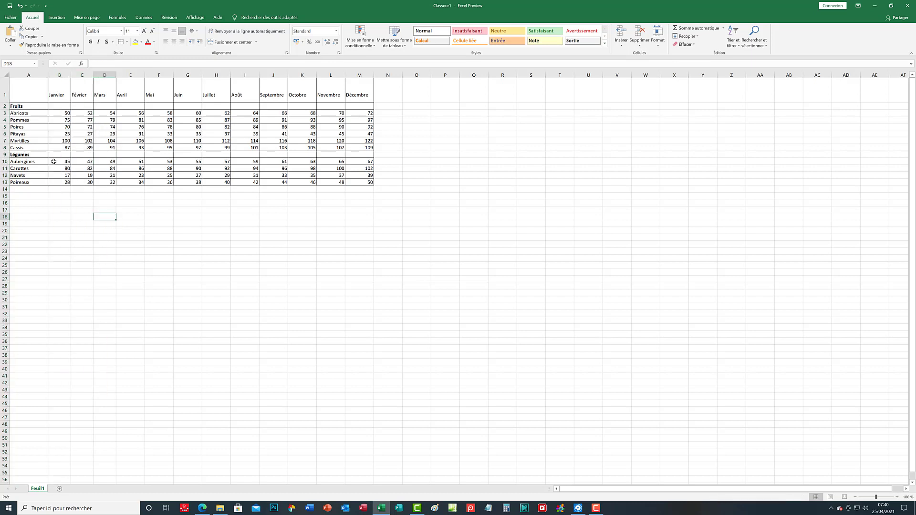
Check the column width of the Janvier column (B)
left_click(65, 72)
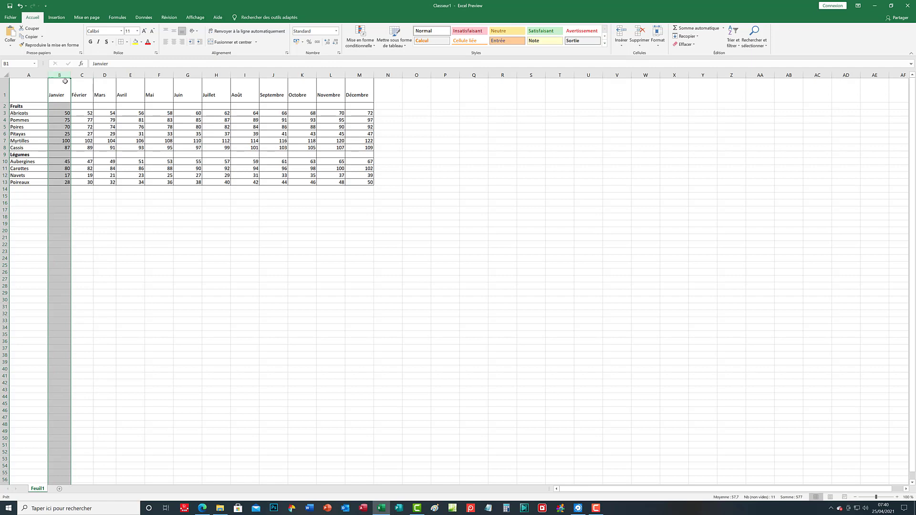
right_click(66, 76)
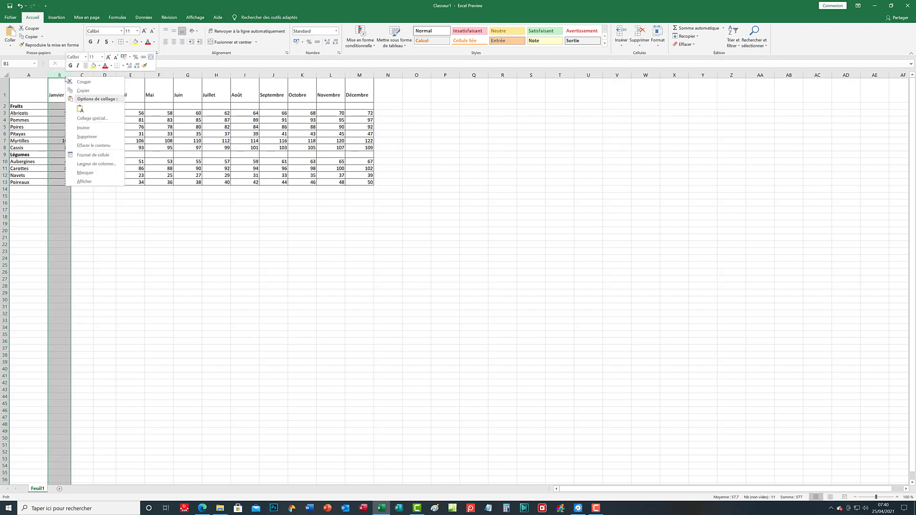
left_click(95, 164)
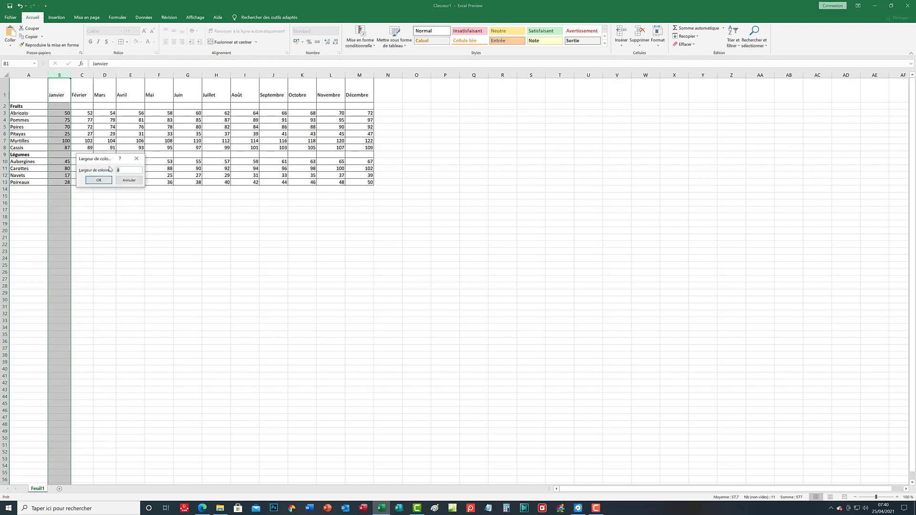
left_click(99, 181)
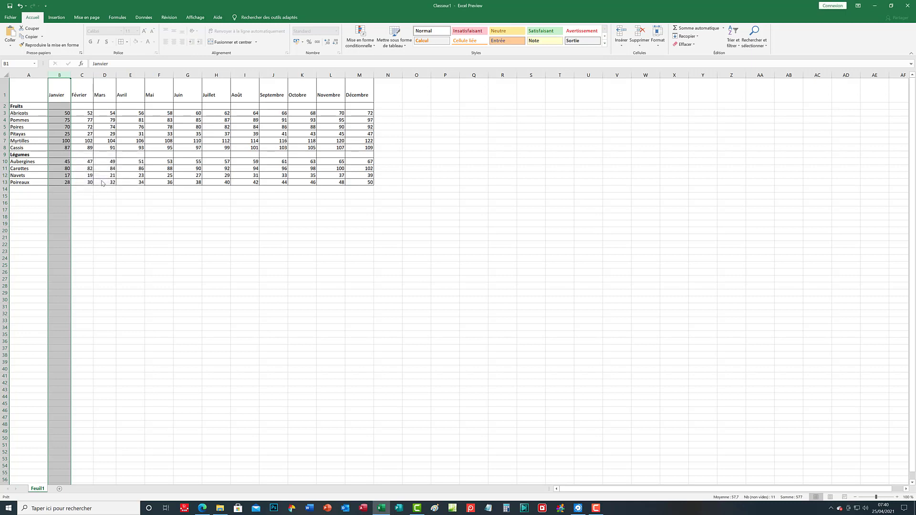
AutoFit the widths of columns B to M (Janvier to Décembre) together to their contents
left_click_drag(63, 73, 357, 171)
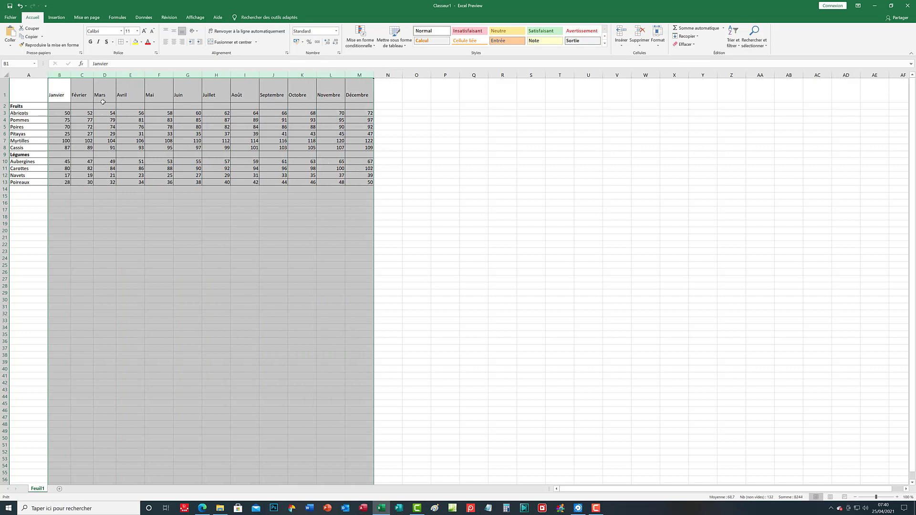
double_click(146, 76)
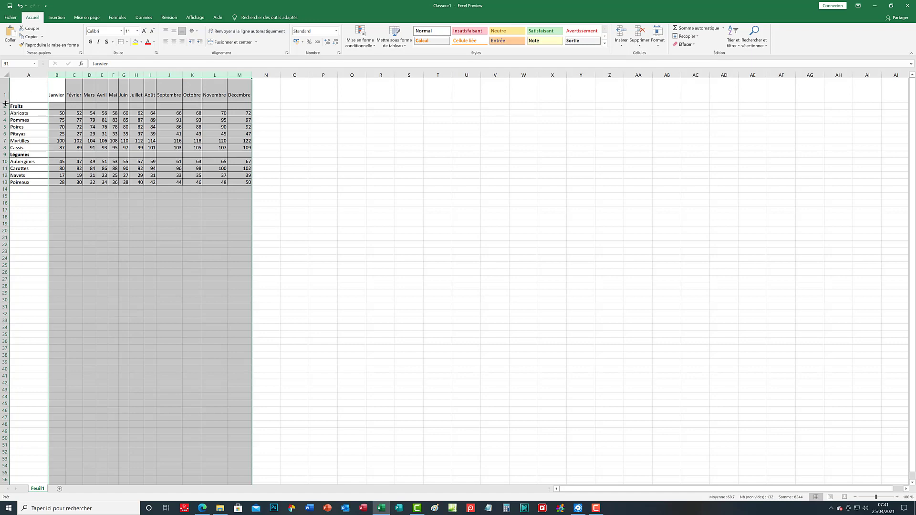
Check the row height of the Fruits row (row 2)
left_click_drag(3, 106, 8, 186)
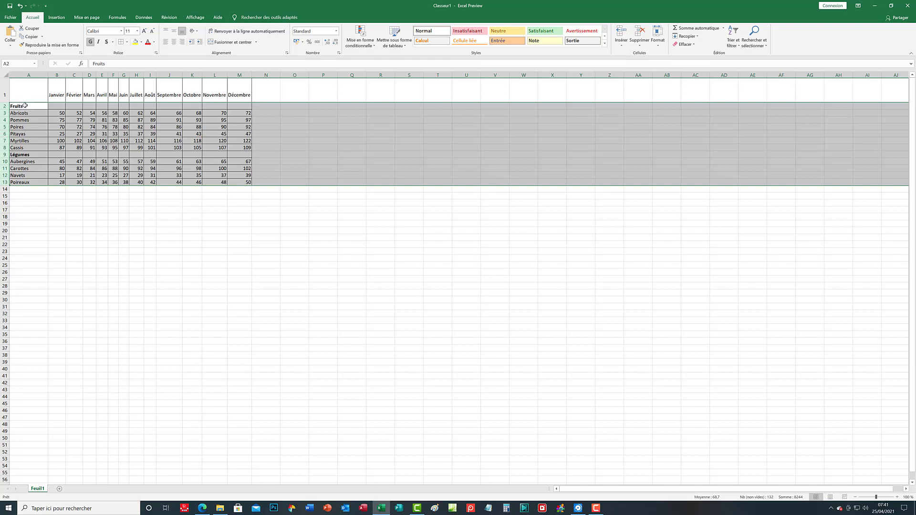
left_click(45, 204)
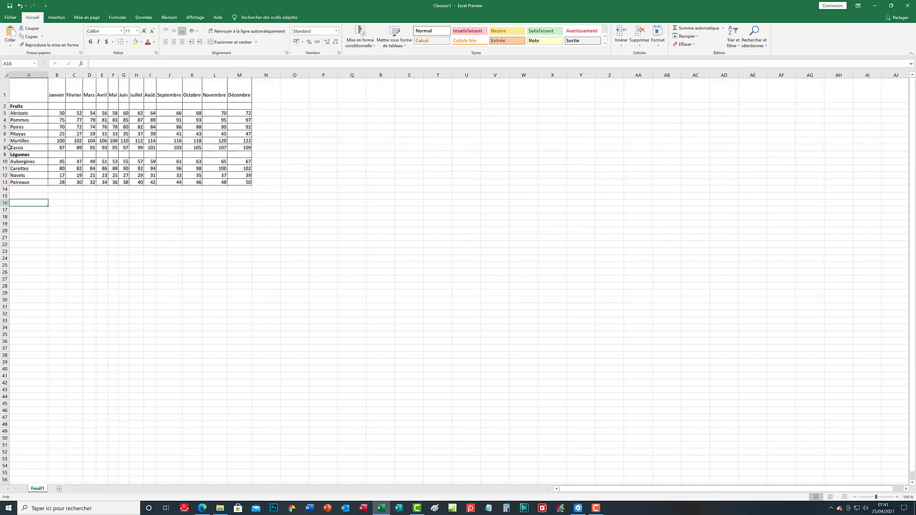
right_click(4, 106)
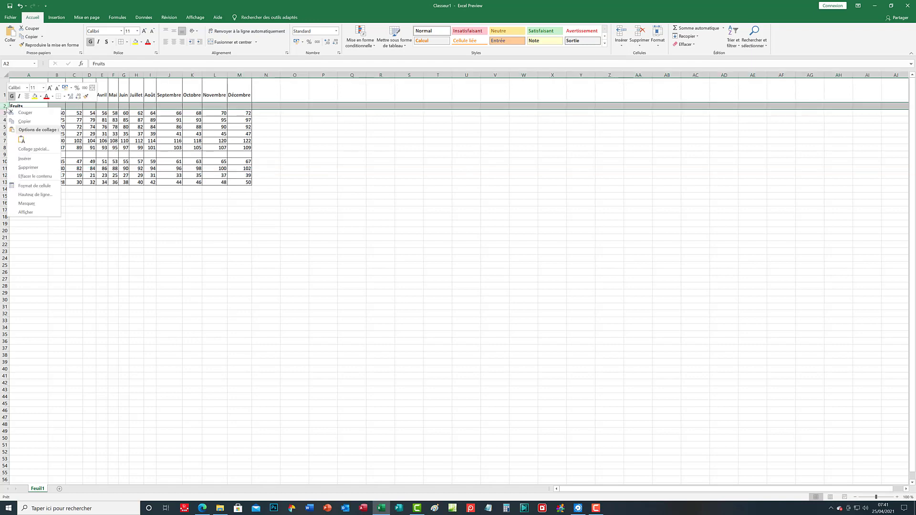
left_click(34, 195)
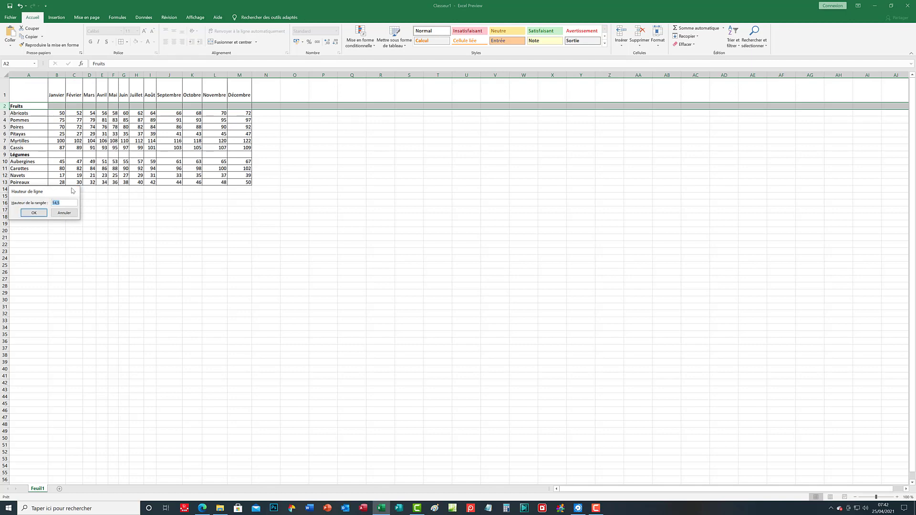
left_click(71, 191)
Set the height of rows 2 to 13 (Fruits to Poireaux) together to 18
left_click_drag(3, 105, 5, 183)
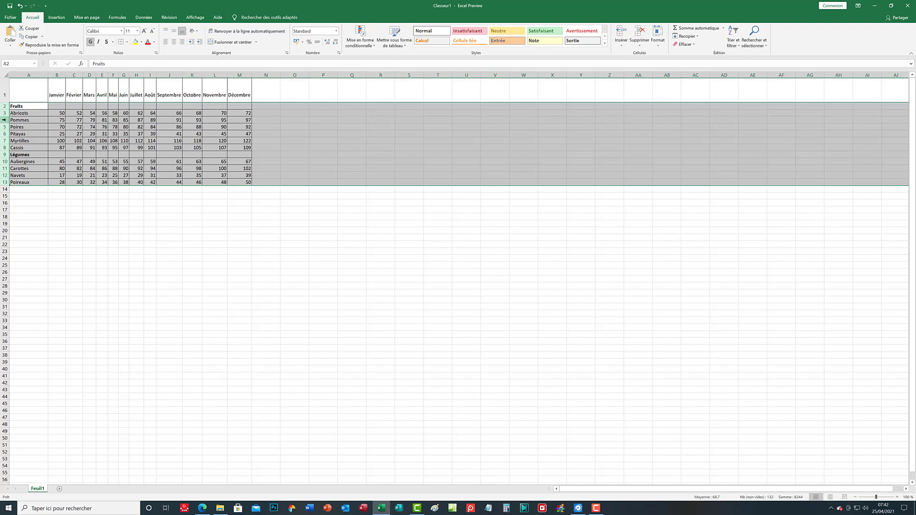
right_click(4, 120)
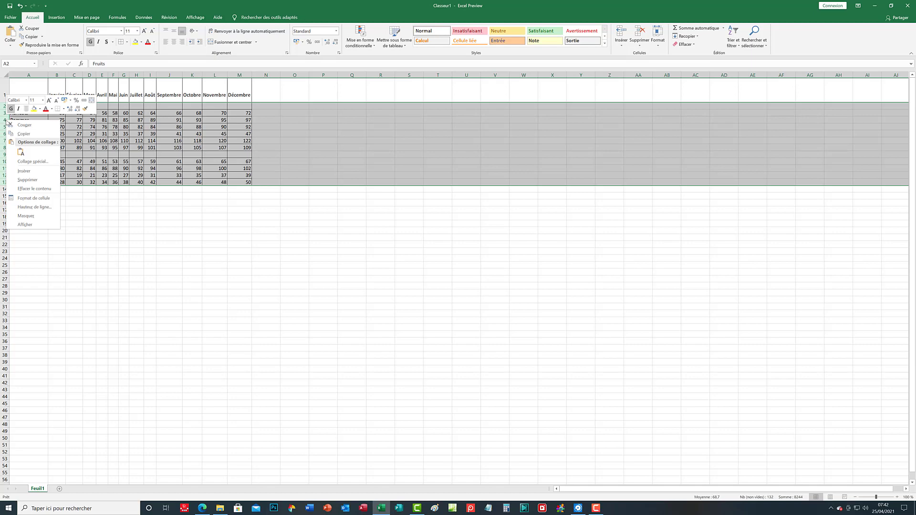
left_click(35, 207)
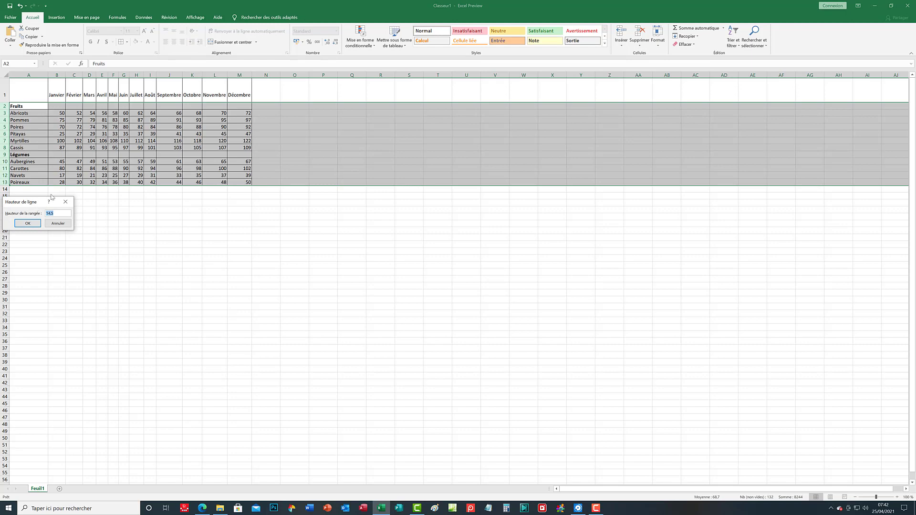
type("18")
left_click(29, 225)
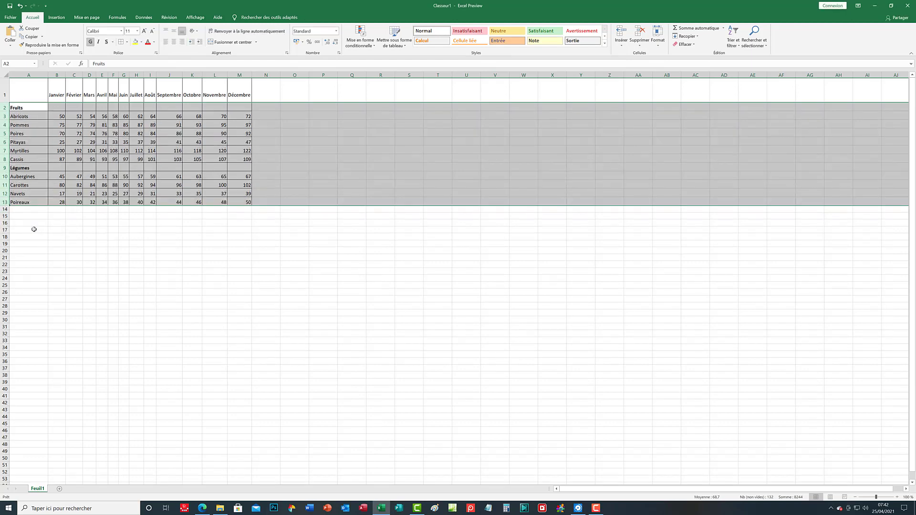
left_click(115, 246)
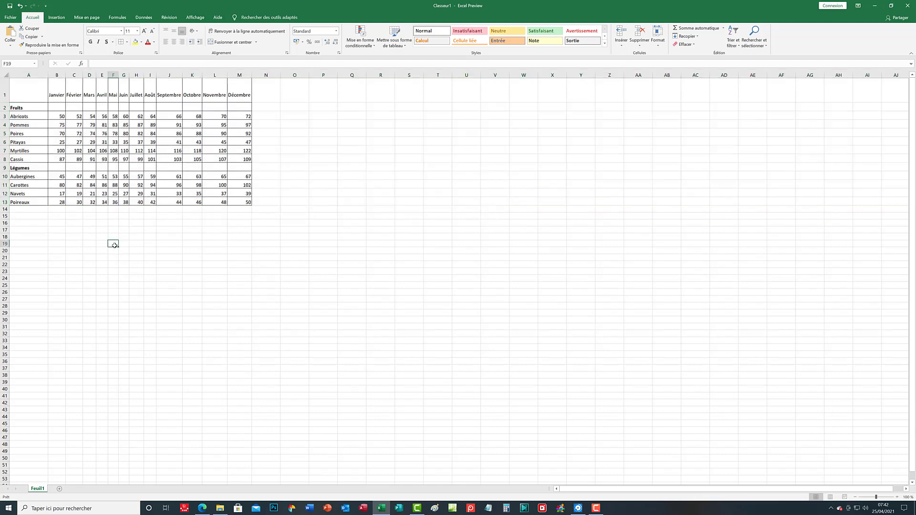
left_click(54, 95)
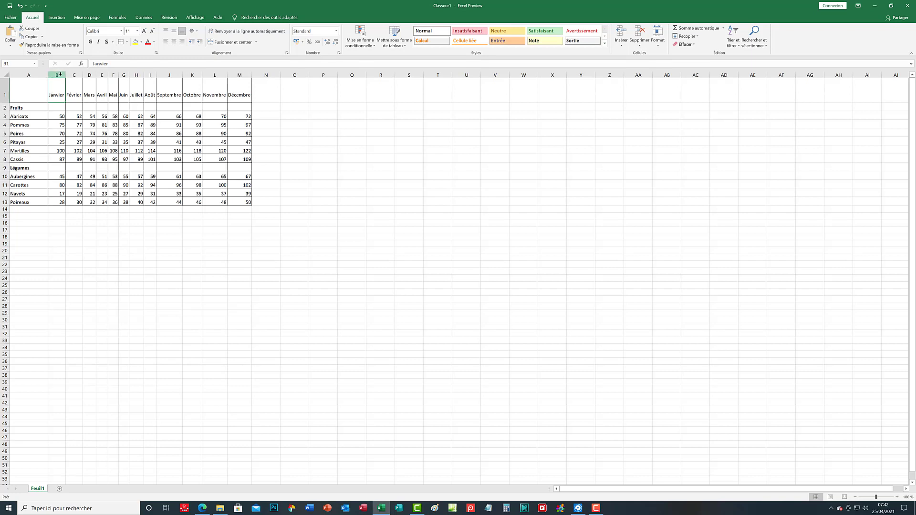
left_click(61, 75)
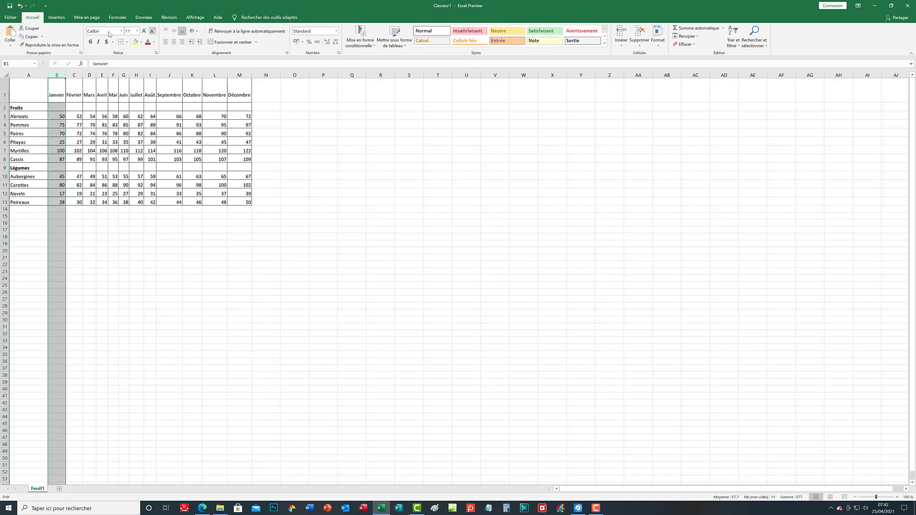
right_click(59, 75)
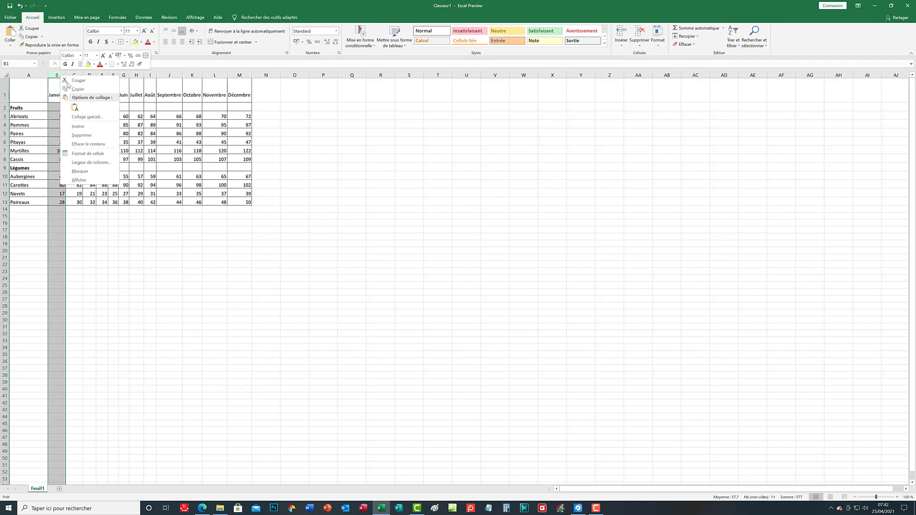
key("Escape")
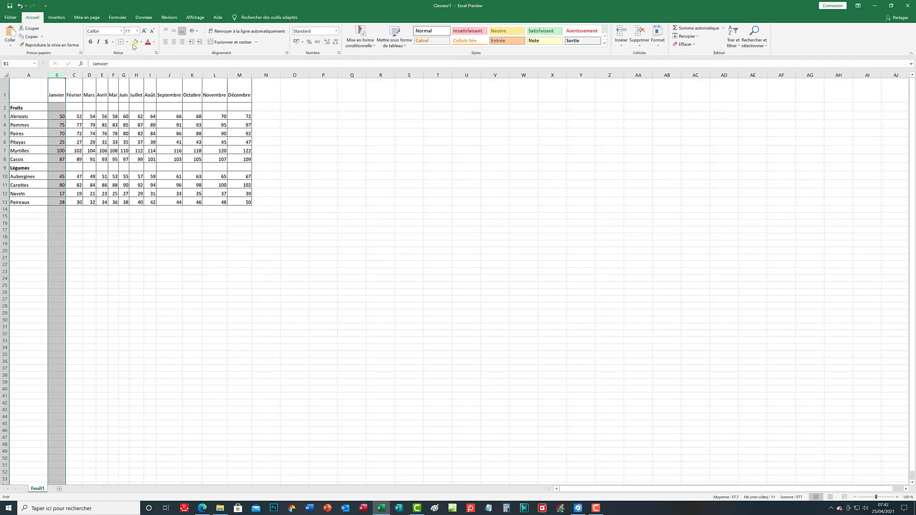
Insert the Bing picture of red and green apples in a basket, from the Pomme category, as the sheet background
left_click(97, 19)
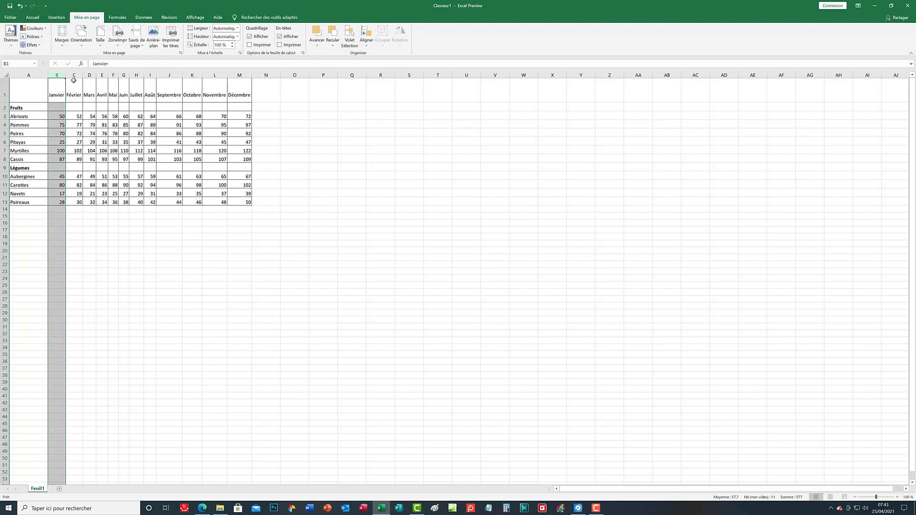
left_click(154, 36)
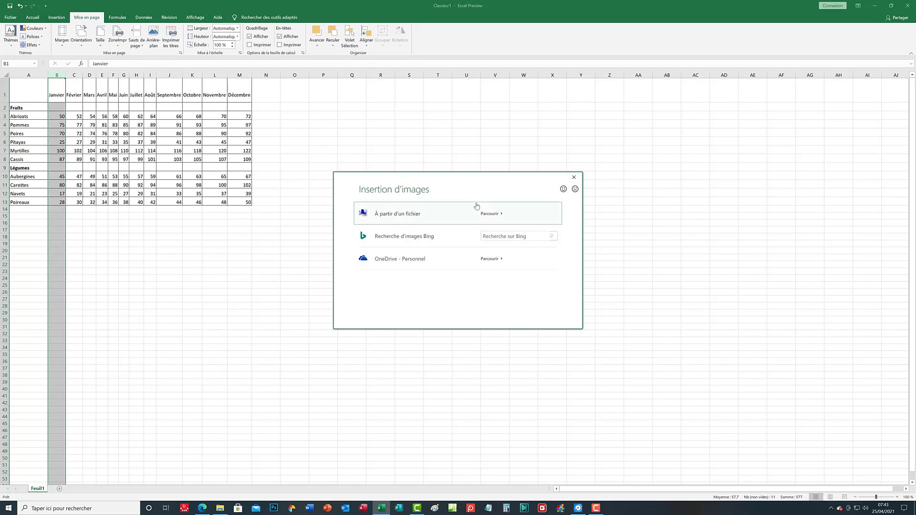
left_click(438, 237)
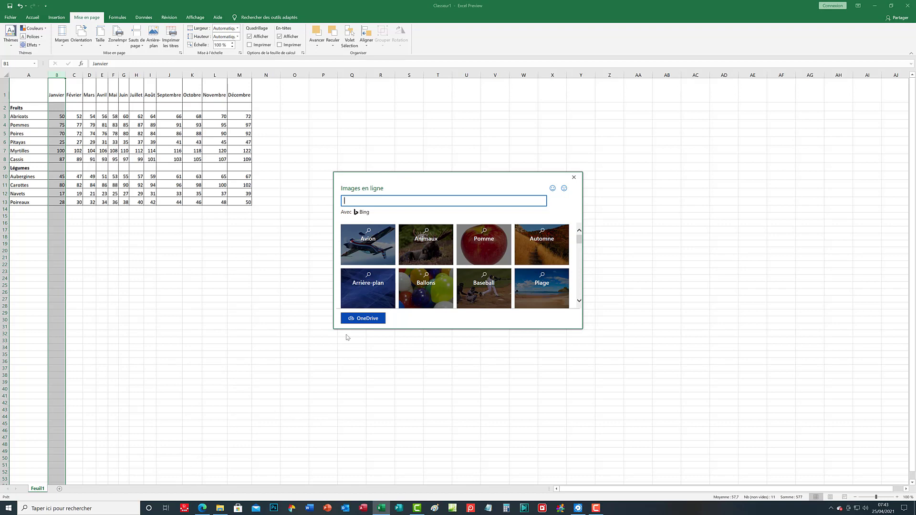
left_click(500, 237)
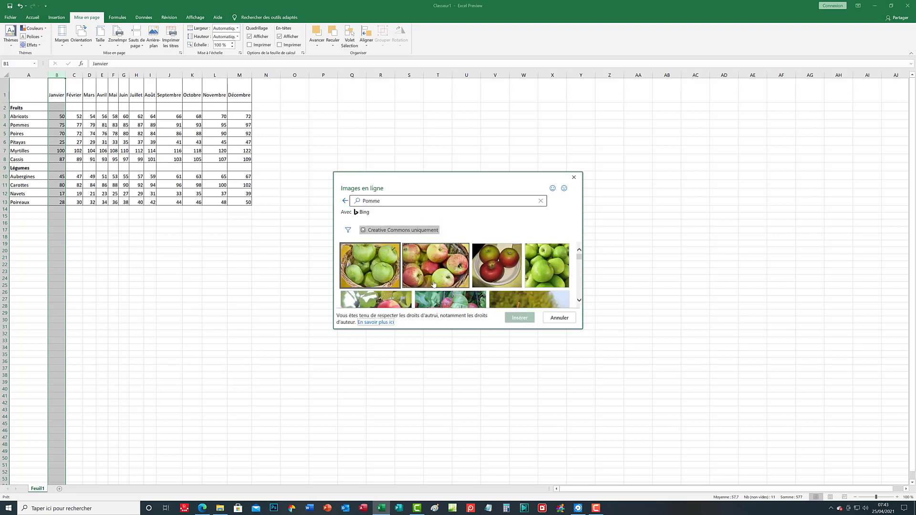
left_click(439, 268)
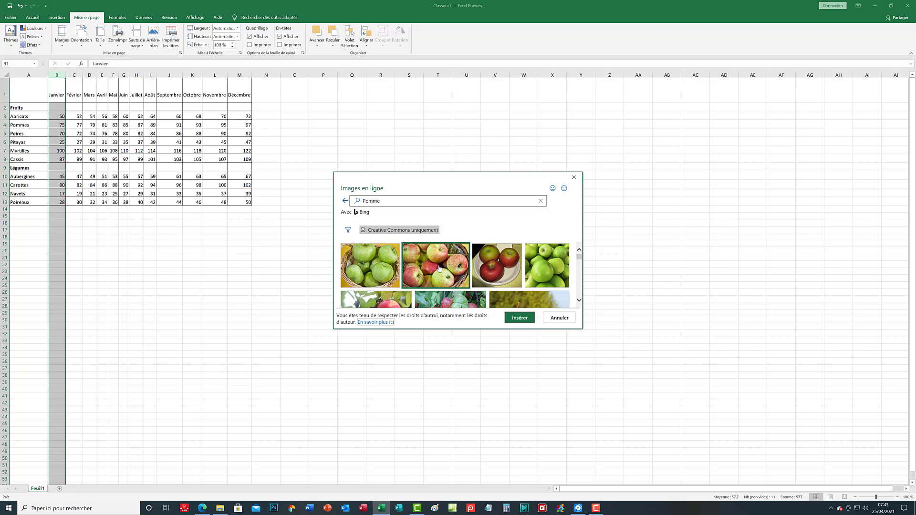
left_click(522, 323)
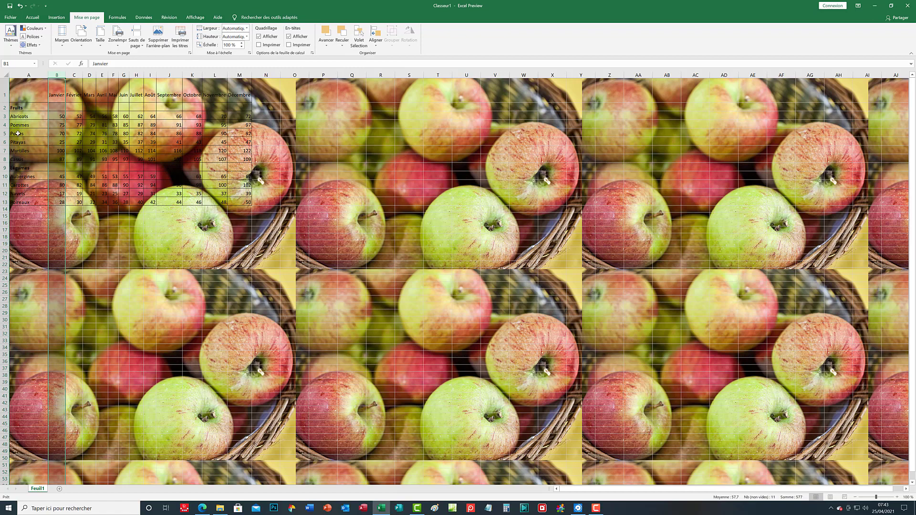
Select the whole table A1:M13 and apply the Office theme colour set
left_click_drag(33, 85, 245, 205)
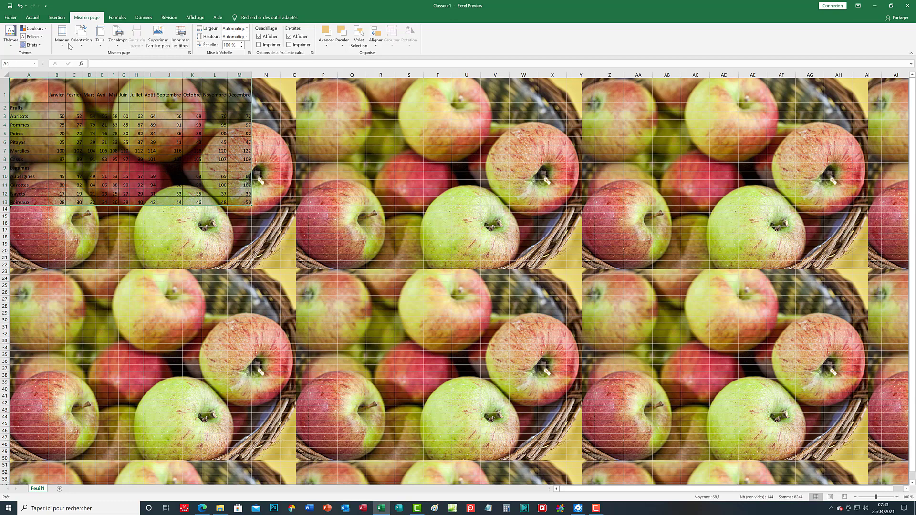
left_click(36, 31)
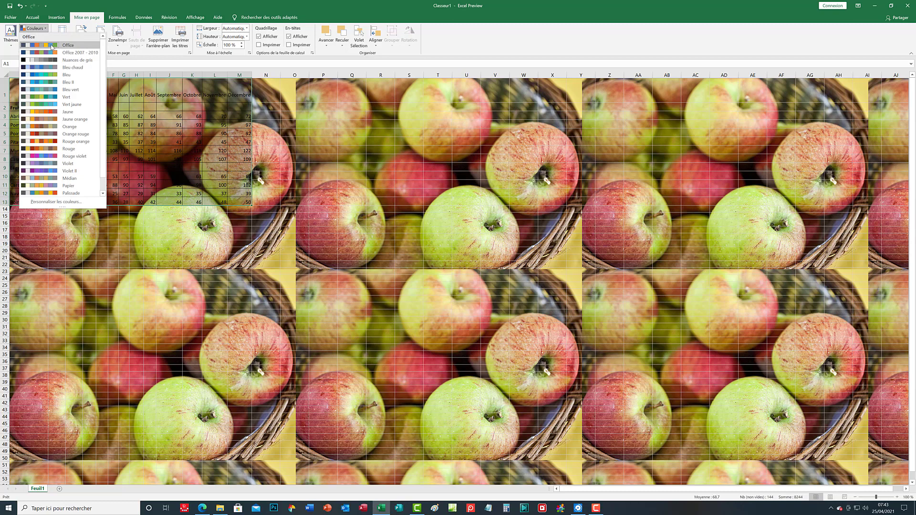
left_click(52, 46)
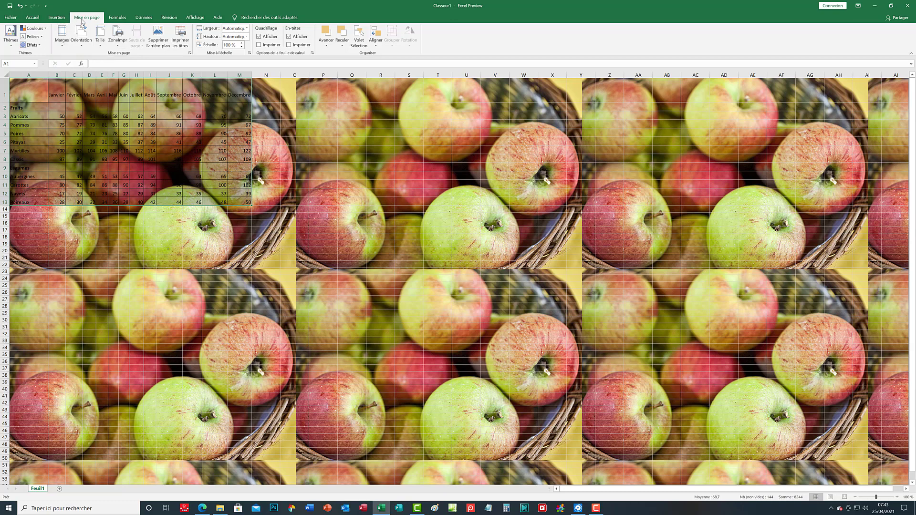
Format the text of the selected table A1:M13 in standard red and bold
left_click(40, 20)
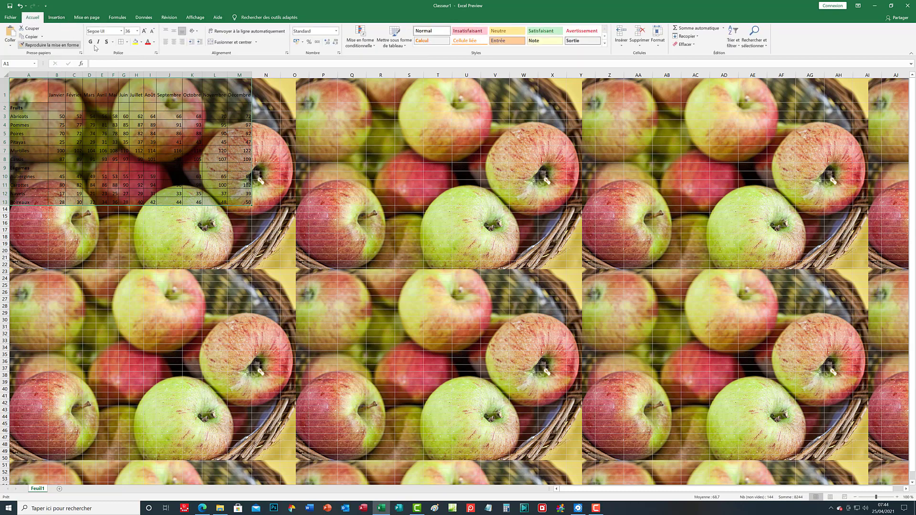
left_click(154, 43)
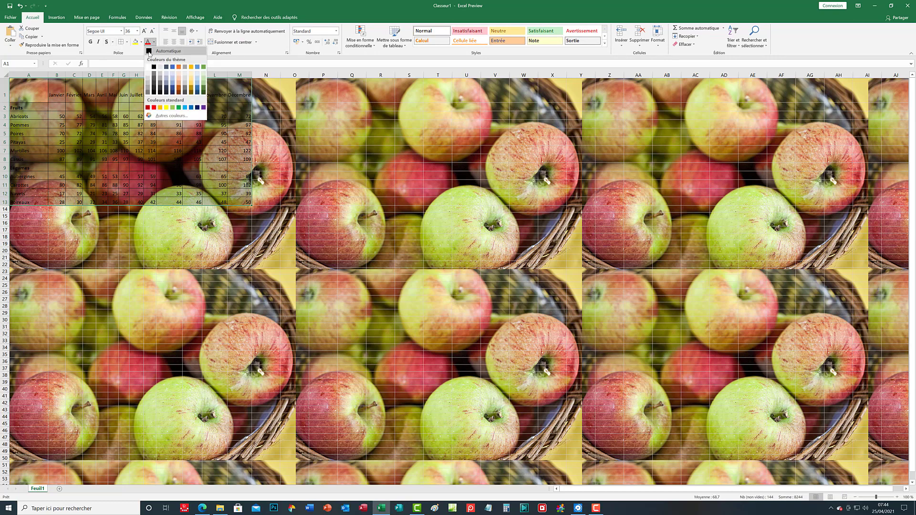
left_click(155, 109)
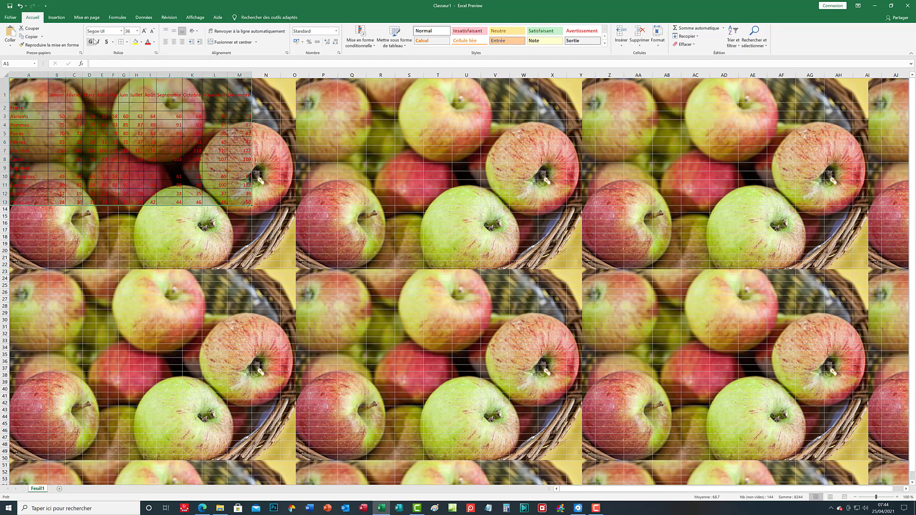
left_click(93, 42)
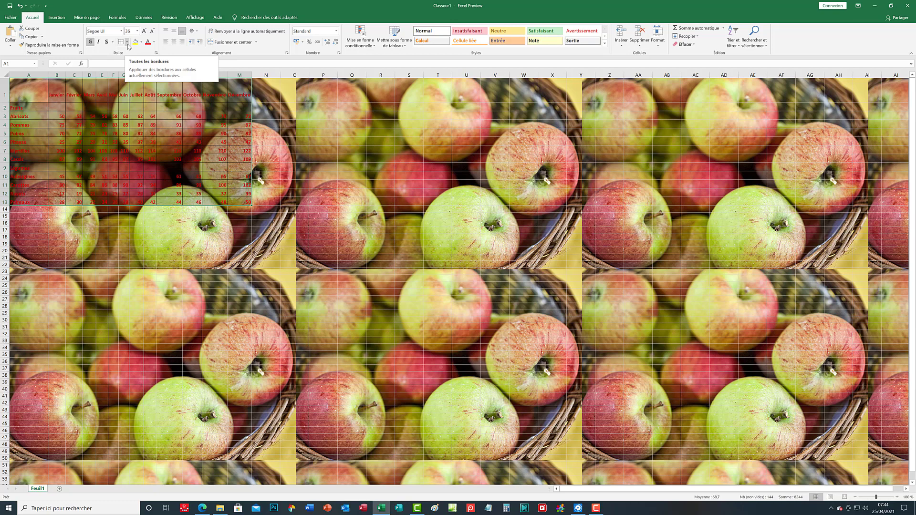
Fill the whole table A1:M13 with a light blue theme colour so its text stands out from the apple background
left_click(33, 85)
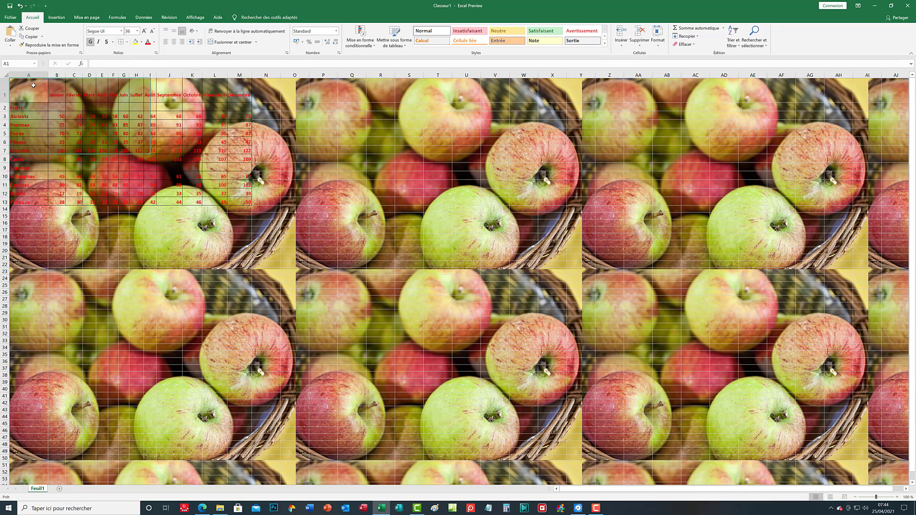
left_click_drag(48, 93, 249, 203)
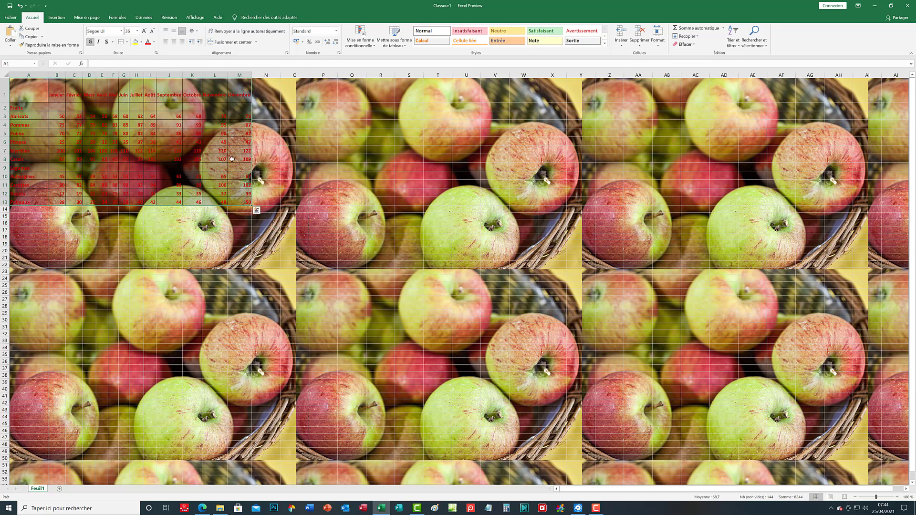
left_click(141, 43)
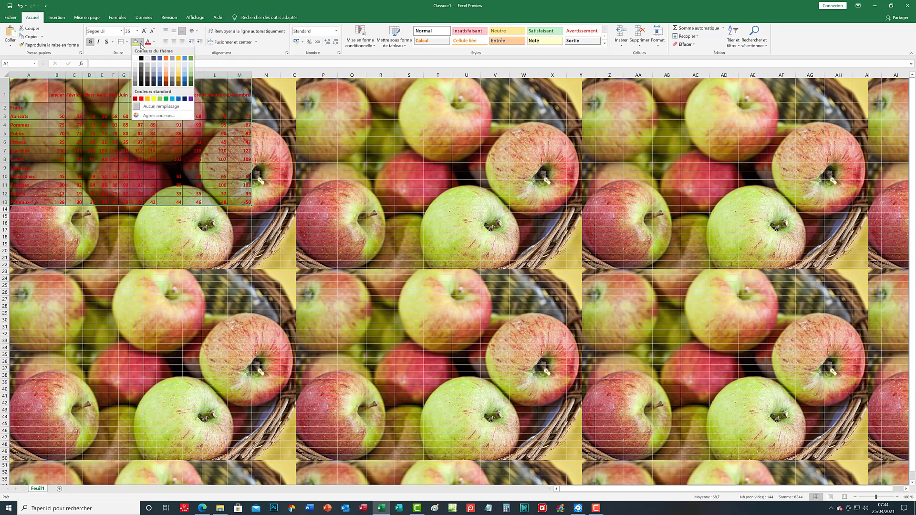
left_click(162, 72)
left_click(233, 228)
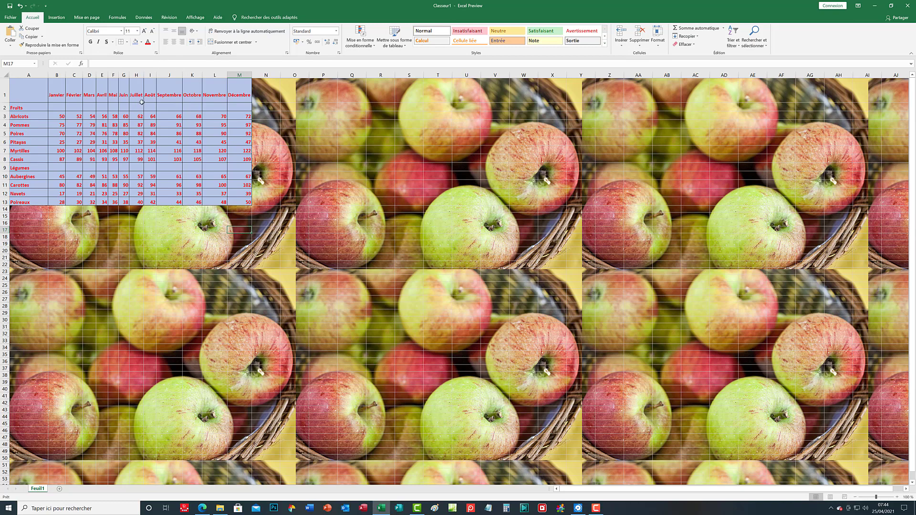
left_click(54, 19)
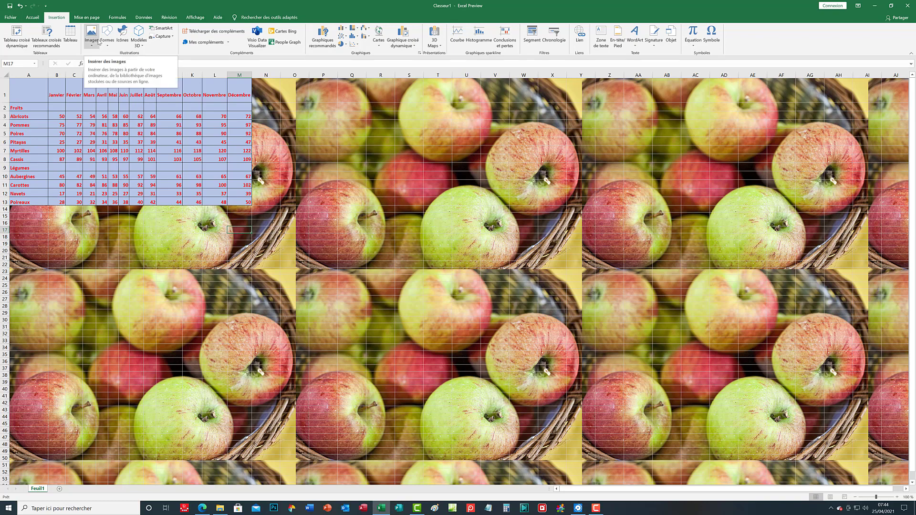
left_click(107, 45)
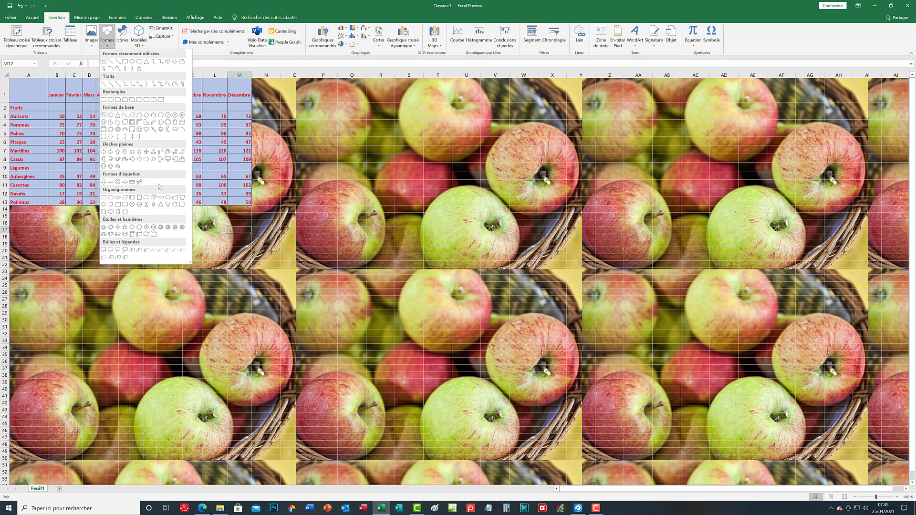
left_click(98, 18)
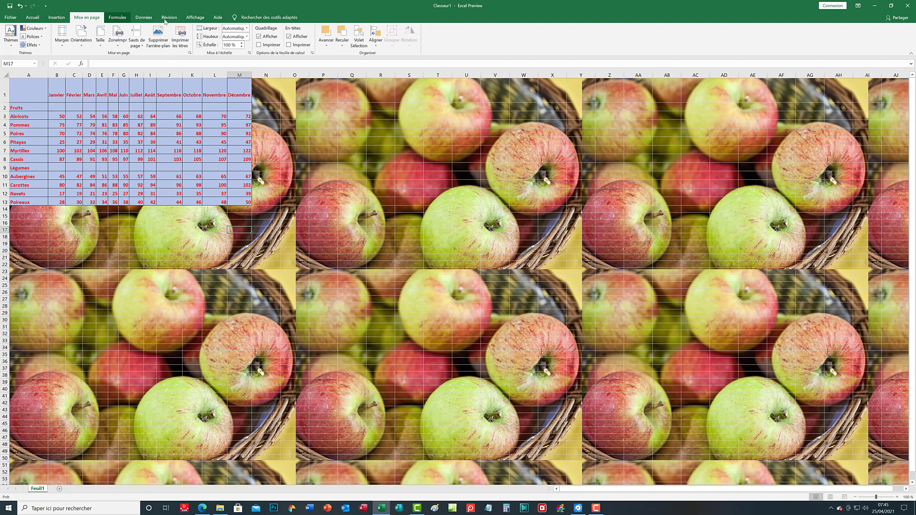
left_click(149, 18)
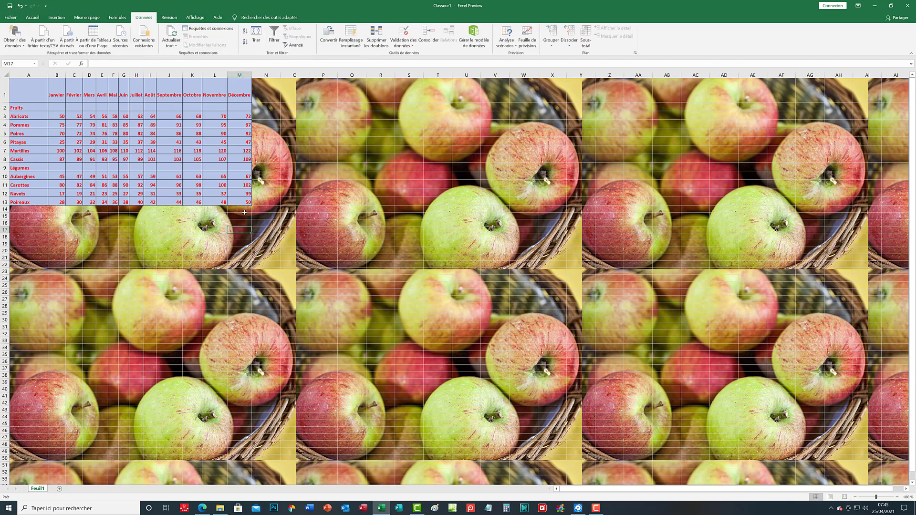
left_click_drag(247, 203, 24, 84)
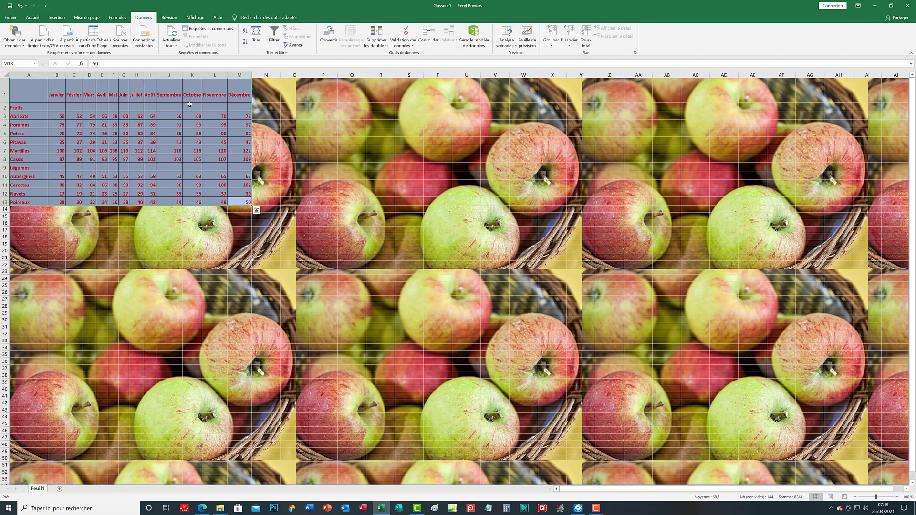
left_click(221, 218)
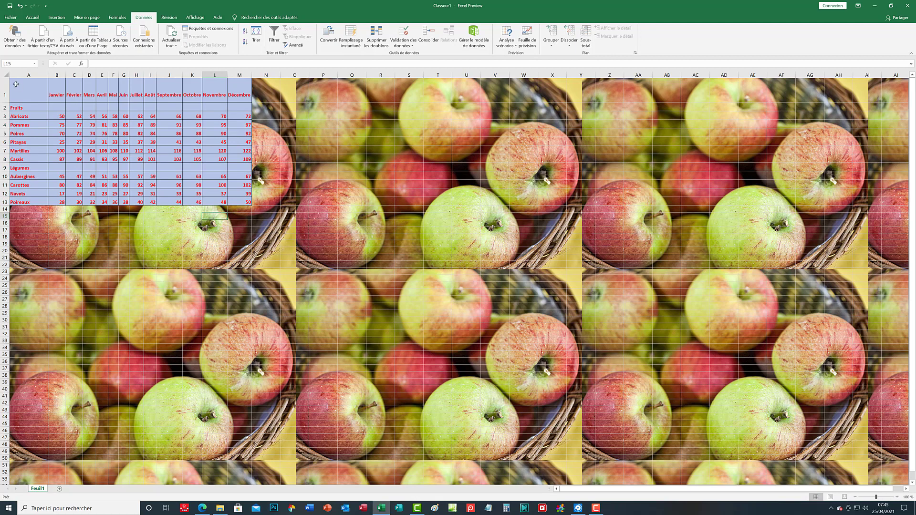